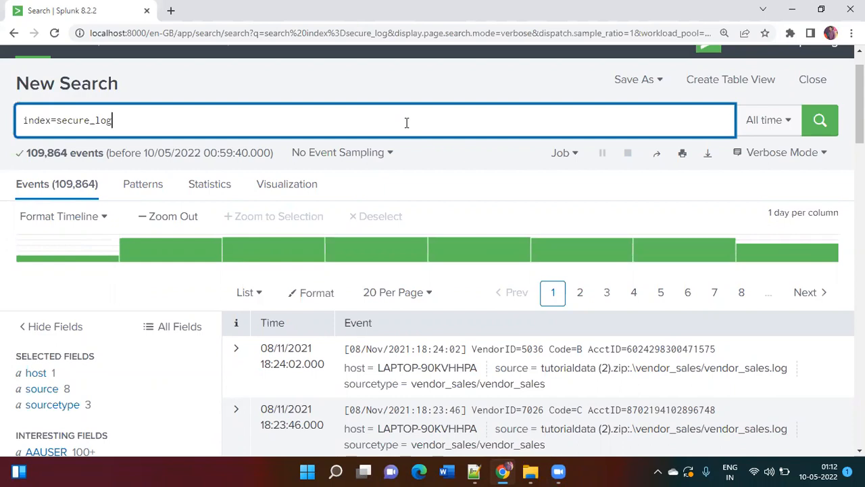
Change the searched index from secure_log to _internal and run the search
key(BackSpace)
key(BackSpace)
key(BackSpace)
key(BackSpace)
key(BackSpace)
key(BackSpace)
key(BackSpace)
key(BackSpace)
key(BackSpace)
key(BackSpace)
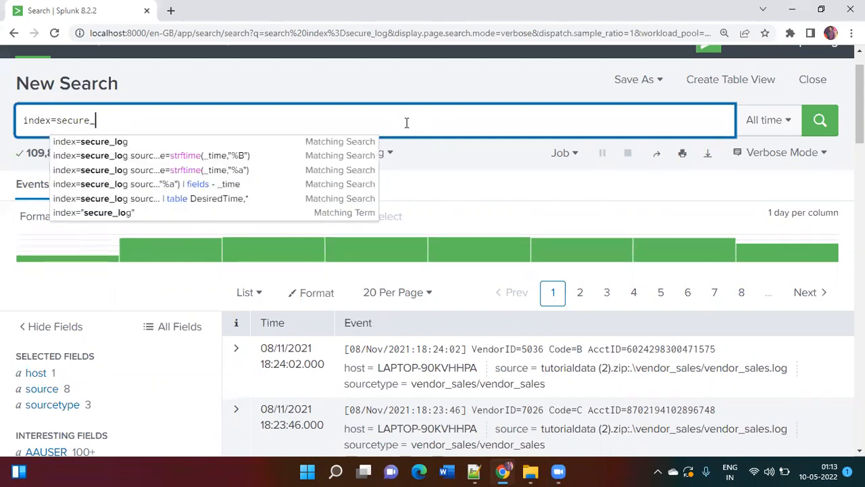
text(_internal)
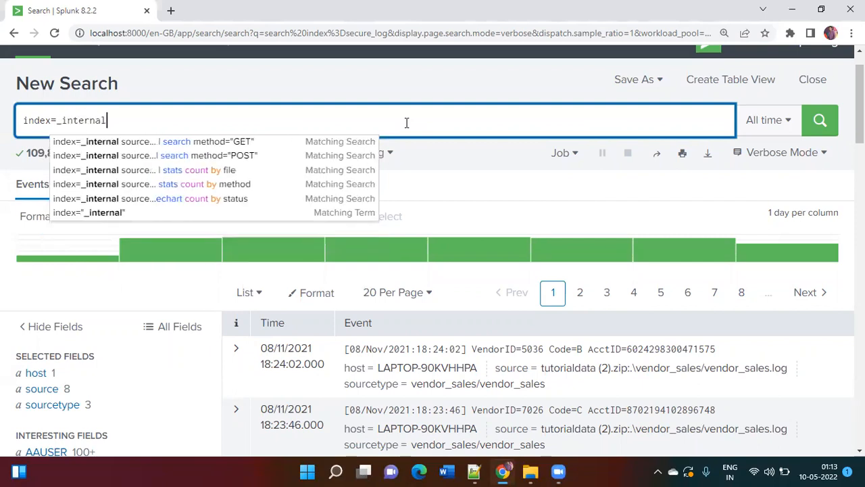
key(Return)
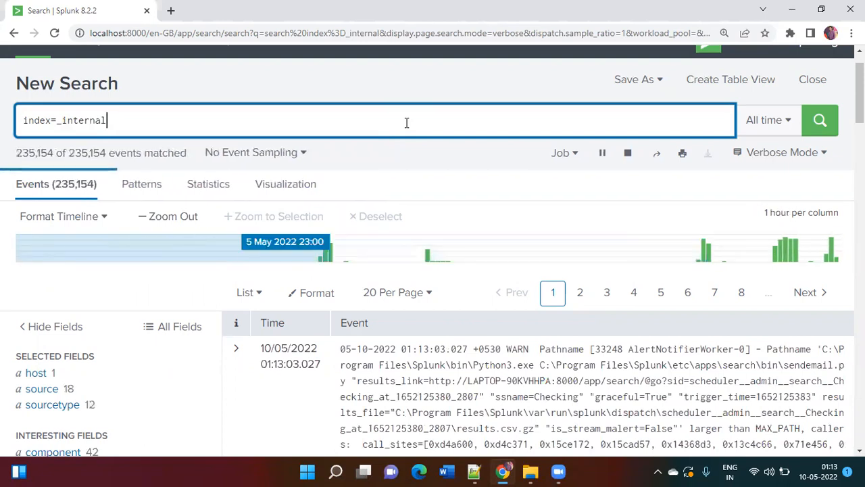
Open a blank Notepad document
key(super+r)
text(notepad)
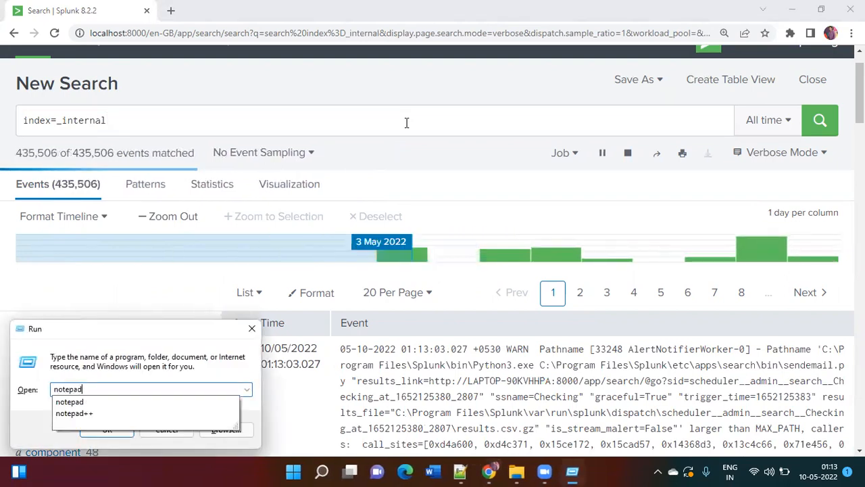
key(Return)
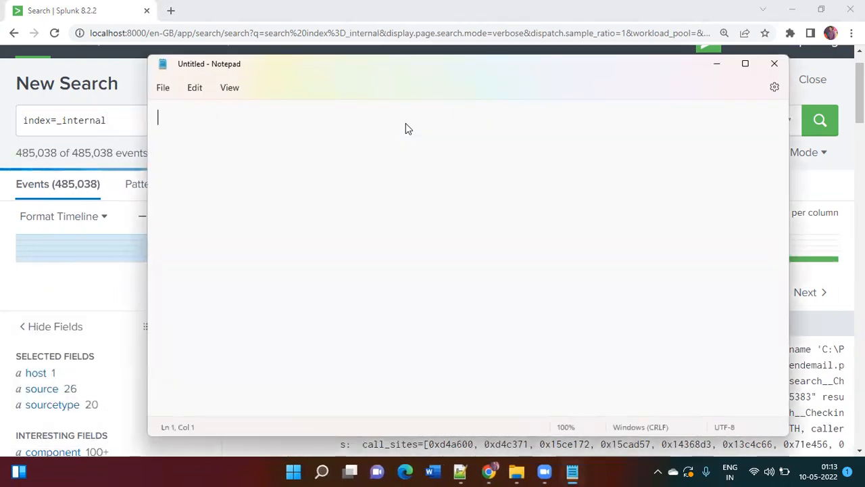
Begin the note with "fieldformat is a command which creates"
text(fieldformat is a coman)
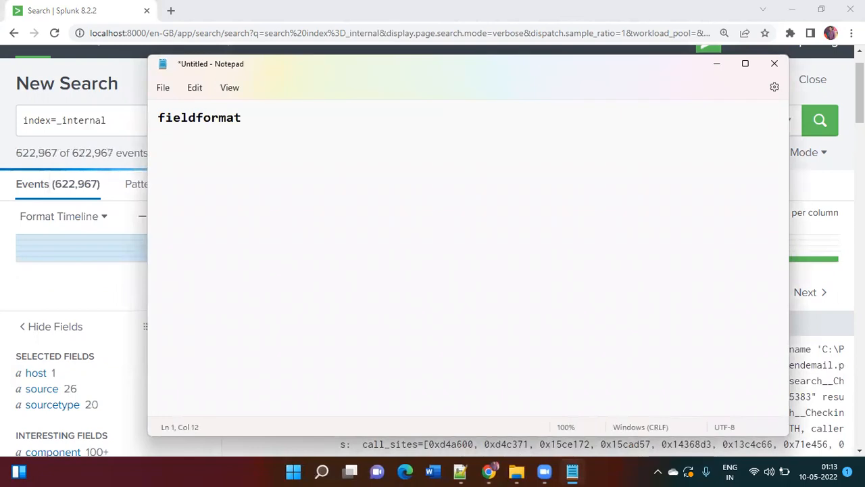
key(BackSpace)
key(BackSpace)
text(mand)
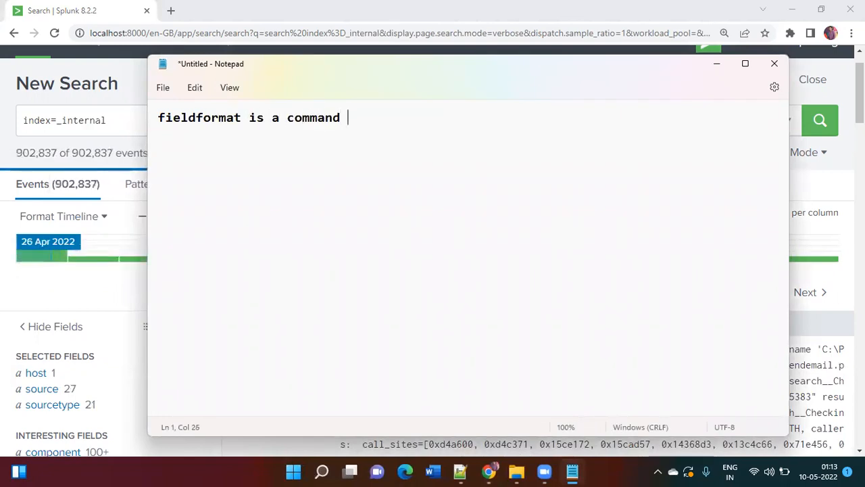
text( which create)
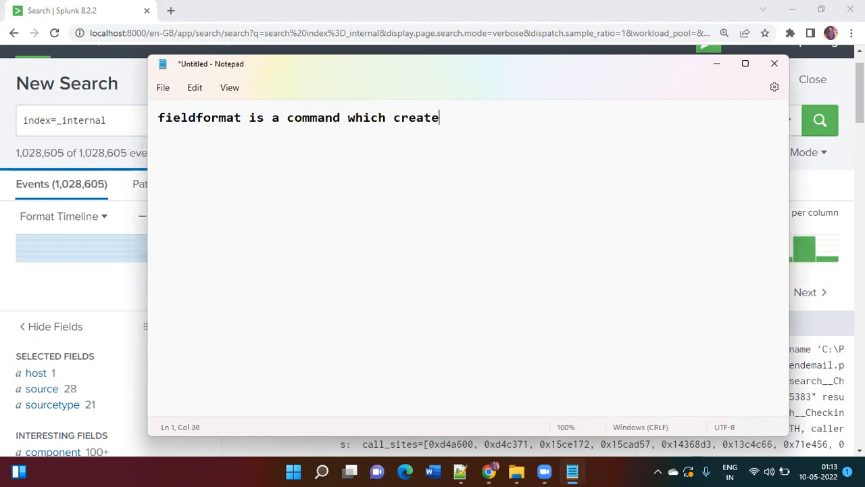
key(BackSpace)
key(BackSpace)
text(tes )
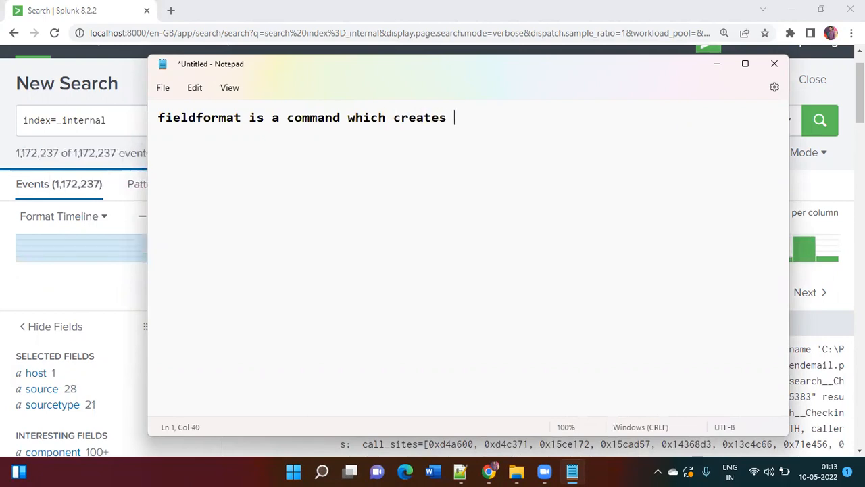
text(an alias for a field leq)
Continue the note's sentence with "an alias for a field leaving"
key(BackSpace)
text(ai)
key(BackSpace)
text(ving)
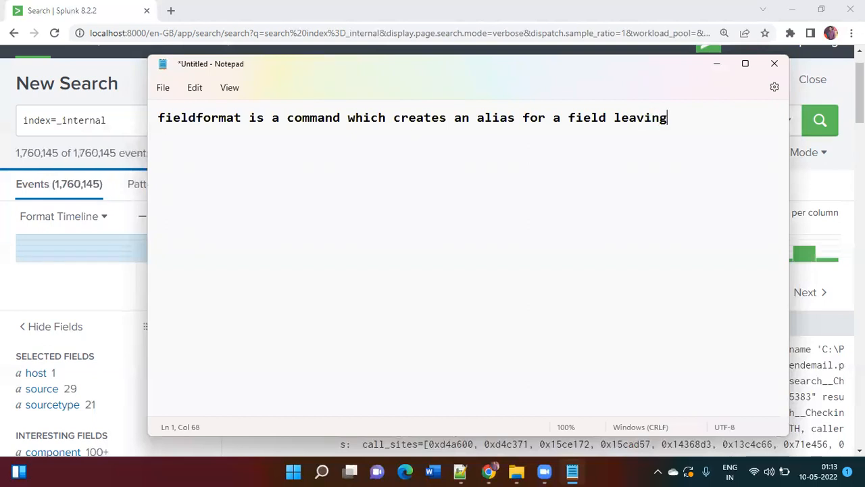
text( the or)
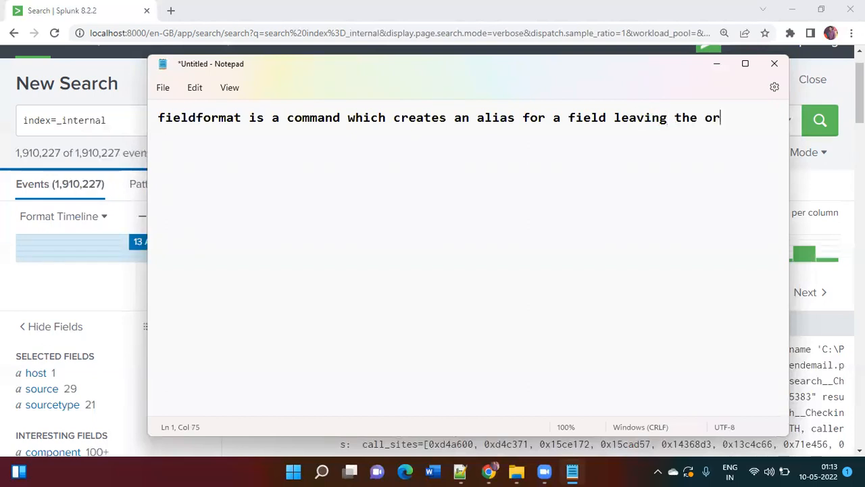
text(iginal )
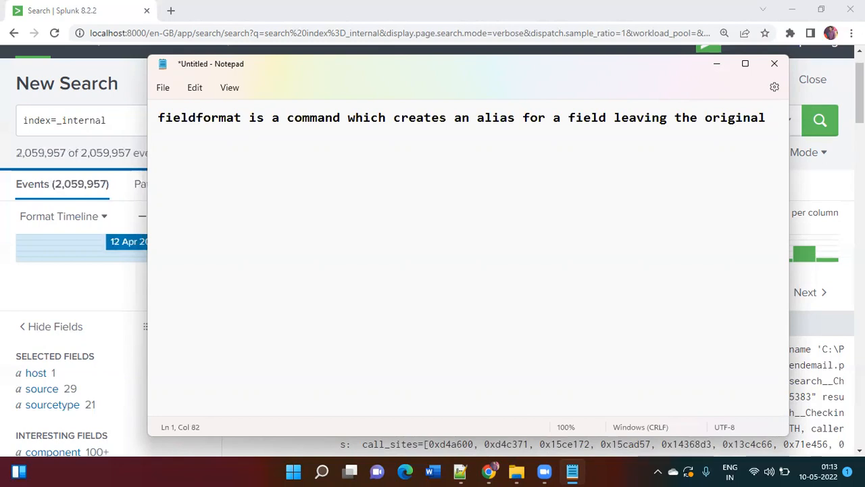
text(field value)
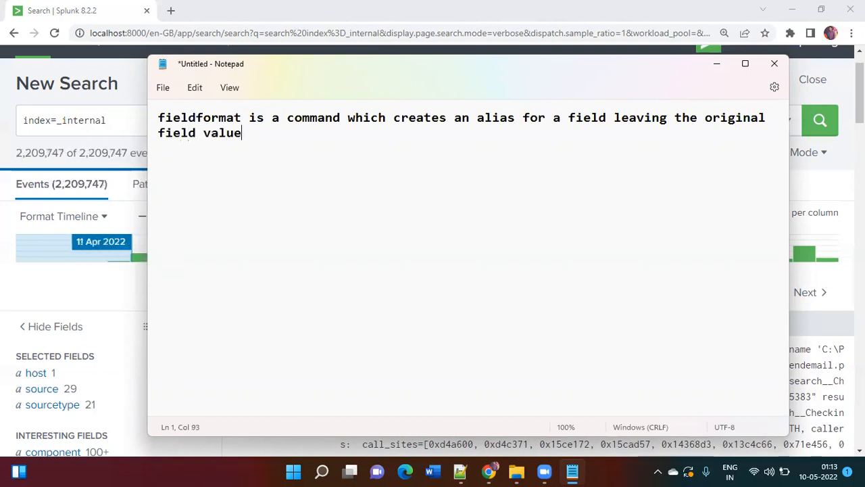
text( compl)
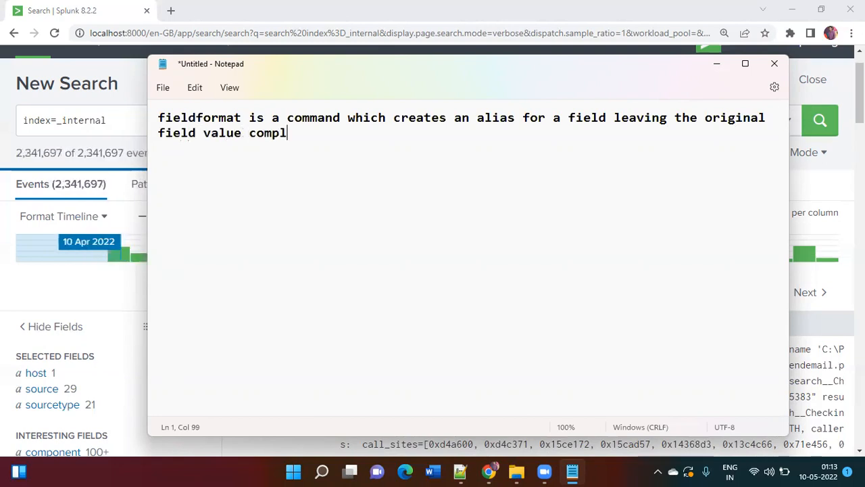
text(etely )
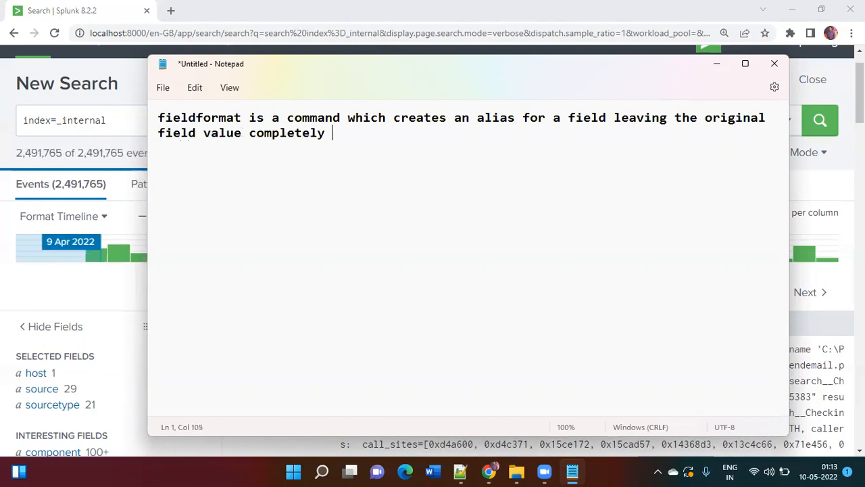
text(uncahn)
Complete the note's sentence with "the original field value completely unchanged ." and leave a blank line below it
key(BackSpace)
key(BackSpace)
key(BackSpace)
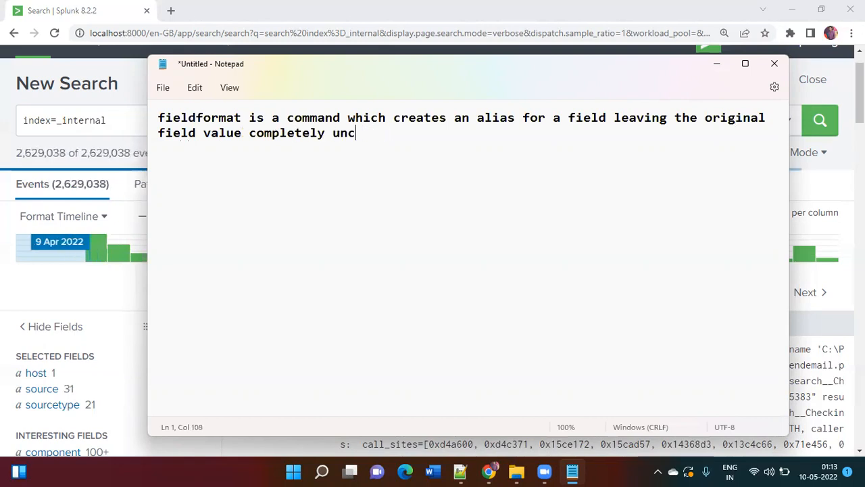
text(hnaged)
key(BackSpace)
key(BackSpace)
key(BackSpace)
key(BackSpace)
key(BackSpace)
text(an)
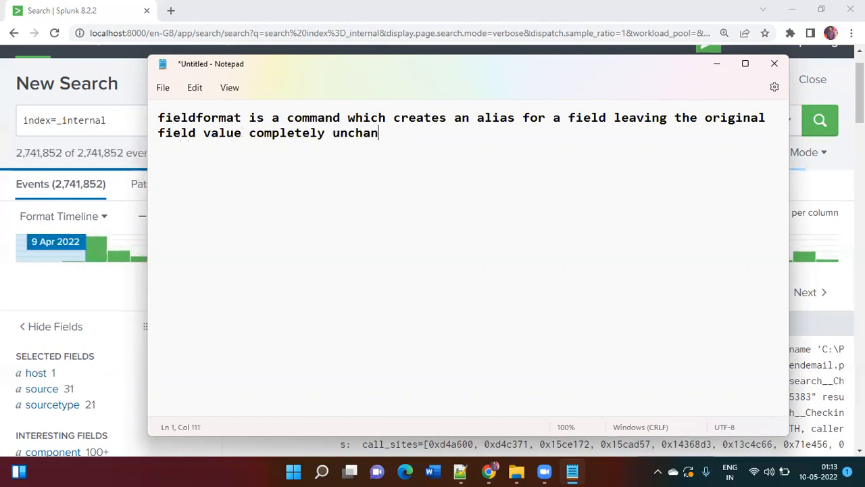
text(ged .)
key(Return)
key(Return)
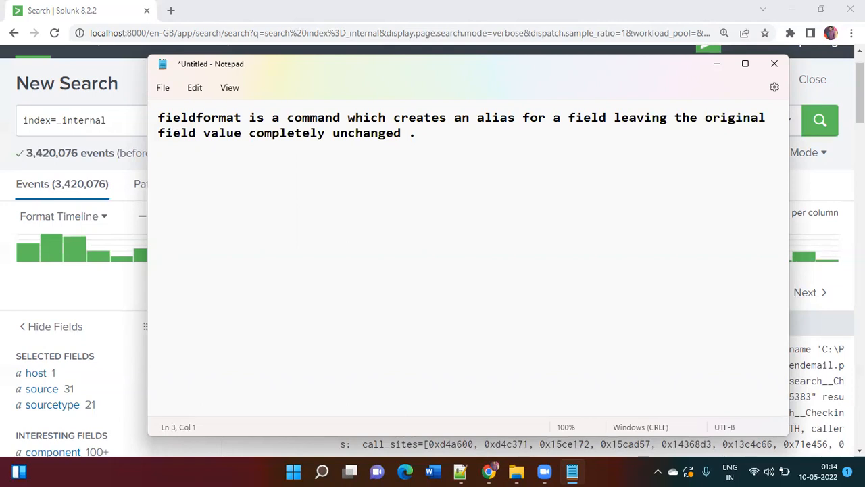
Switch back to Splunk, add sourcetype=splunkd_ui_access to the search and run it over the last 24 hours
click(122, 128)
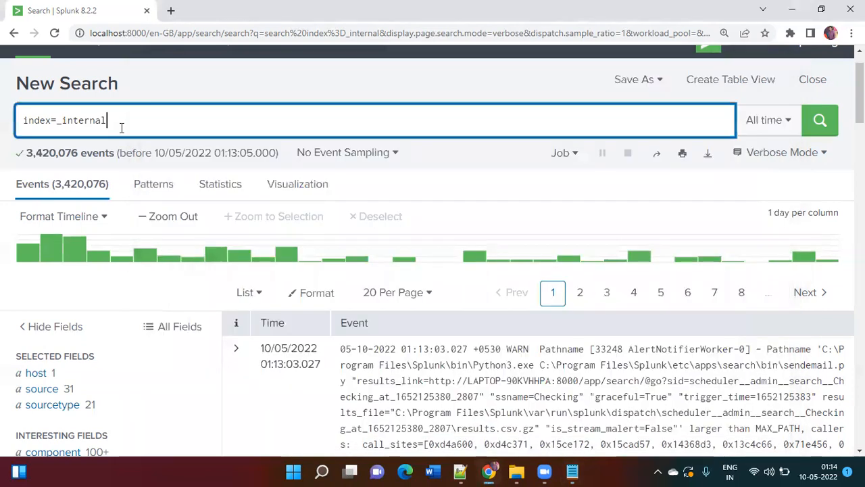
text(sourcetype)
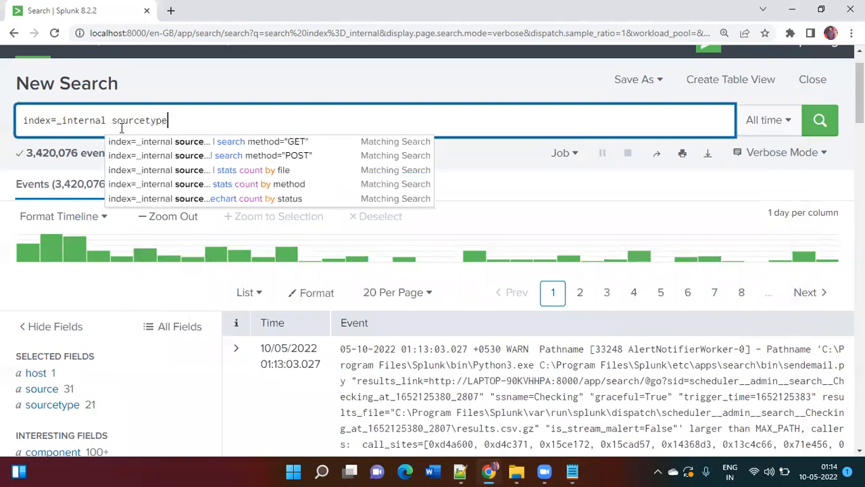
text(=splunkd)
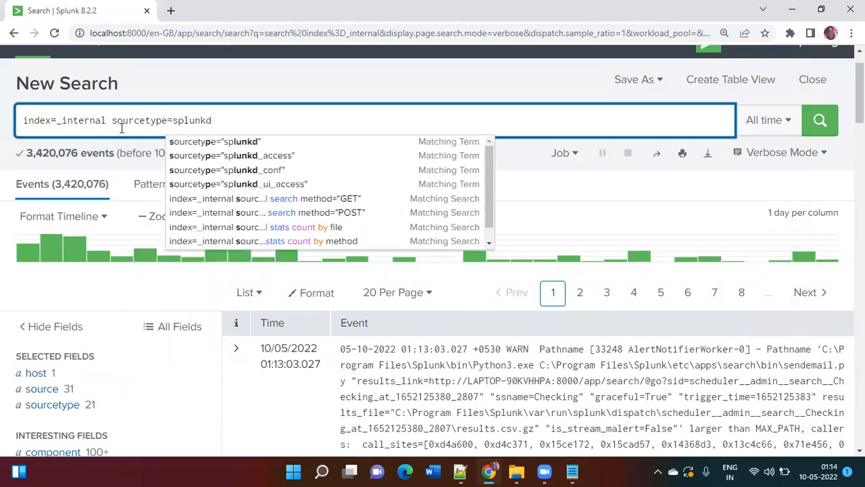
text(_ui_access)
click(744, 131)
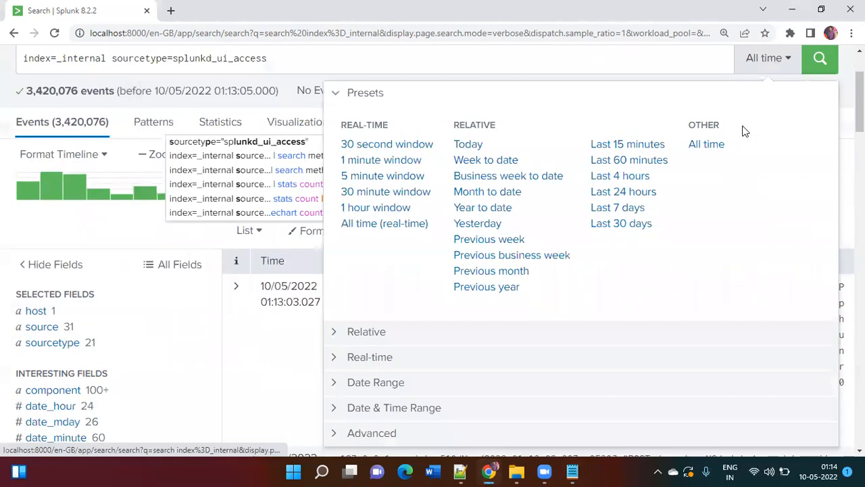
click(635, 193)
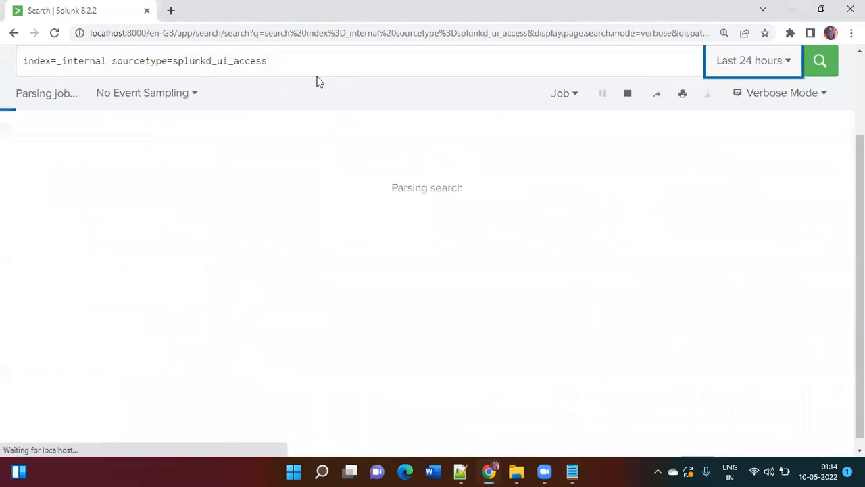
Append "| stats count by method" to the search and run it
click(318, 61)
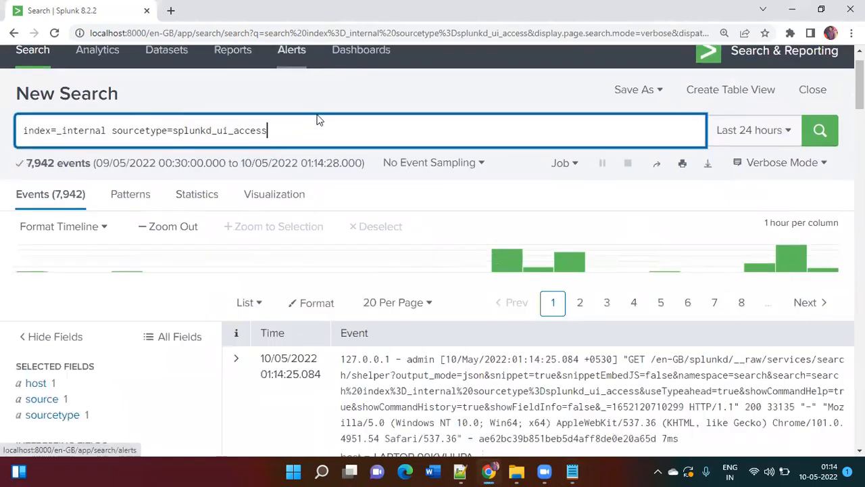
text(| )
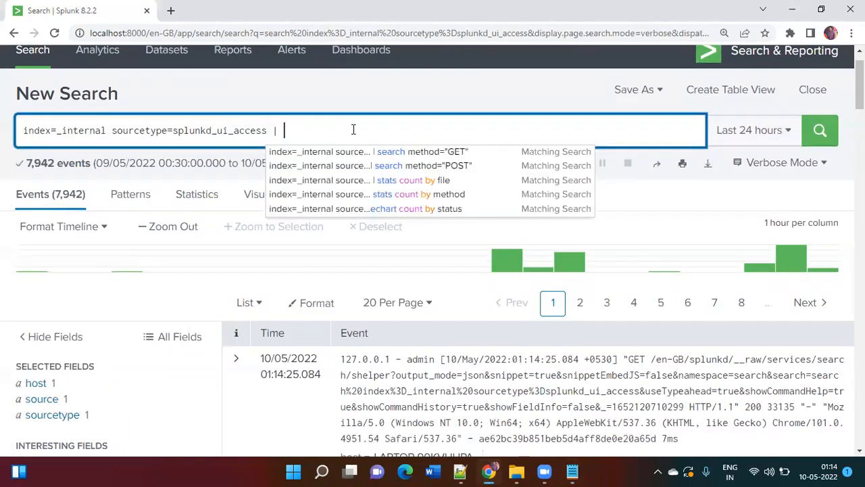
text(stats couint by )
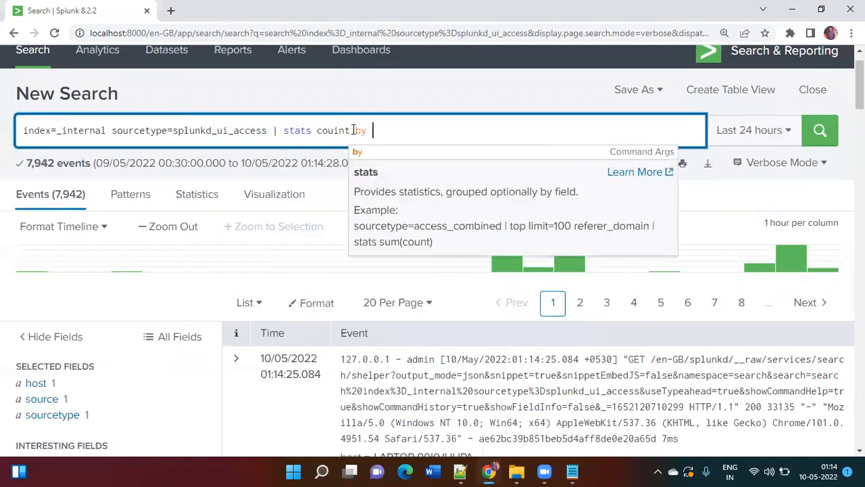
text(method)
key(Return)
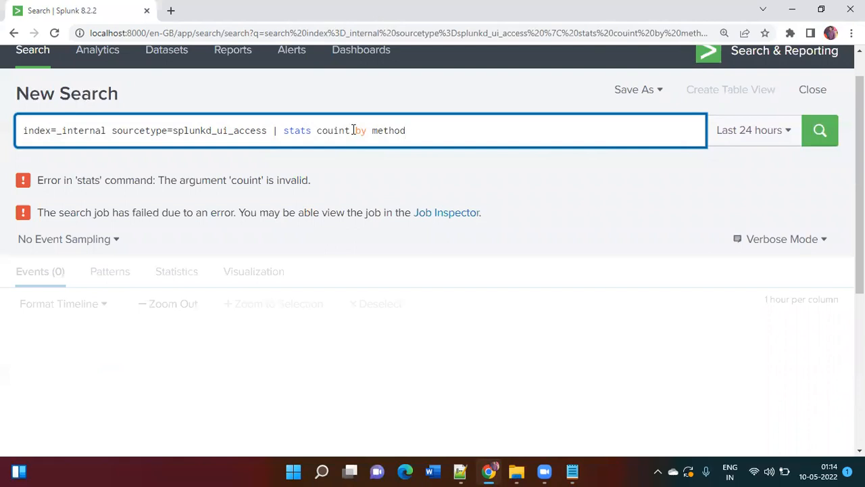
key(Left)
key(Left)
key(Left)
key(Left)
key(Left)
key(Left)
key(Left)
key(Left)
key(Left)
key(Left)
key(Left)
key(Left)
key(Left)
key(Delete)
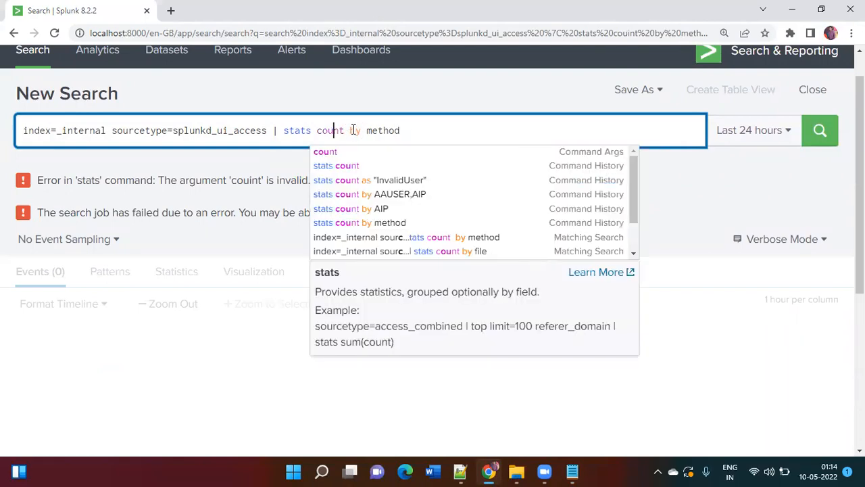
key(Return)
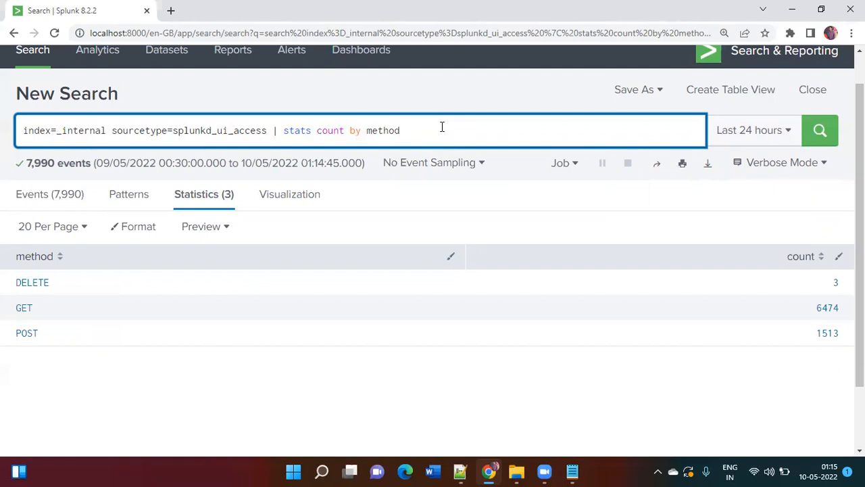
Append "| sort count" to the search and run it to order the methods by count
text(| si)
key(BackSpace)
key(BackSpace)
text(sort )
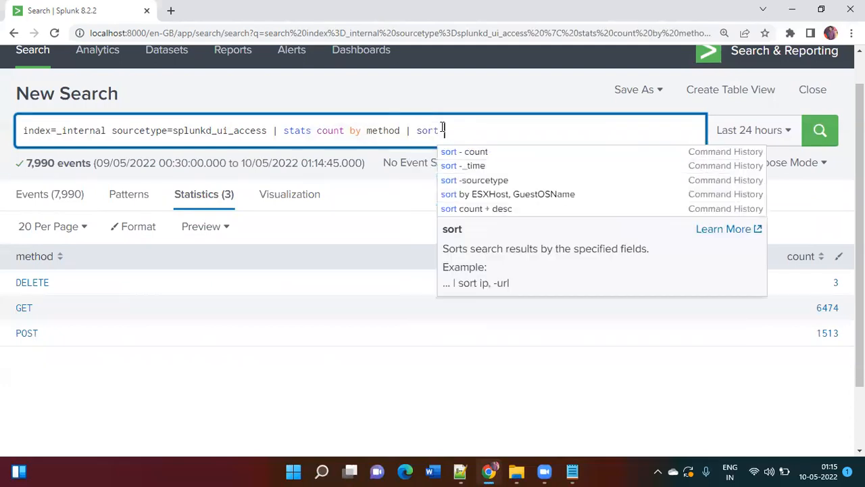
text(-count)
key(Return)
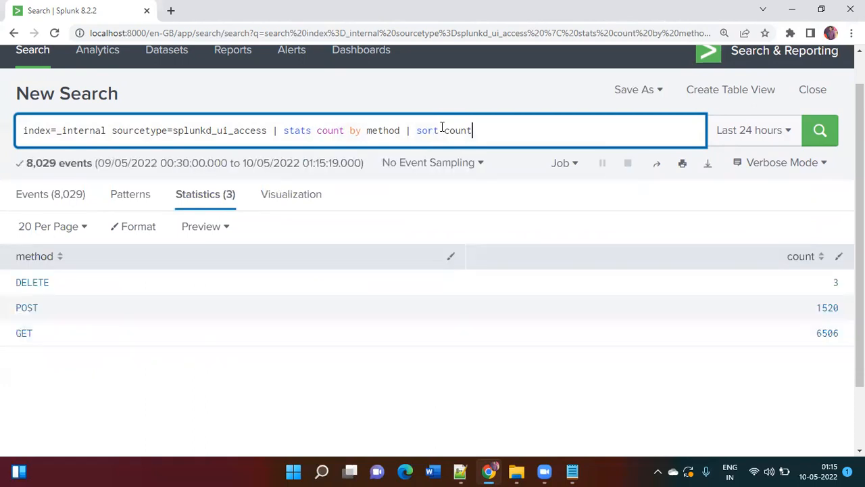
Change the sort clause to "sort - count" for descending order and rerun the search
click(442, 128)
text(-)
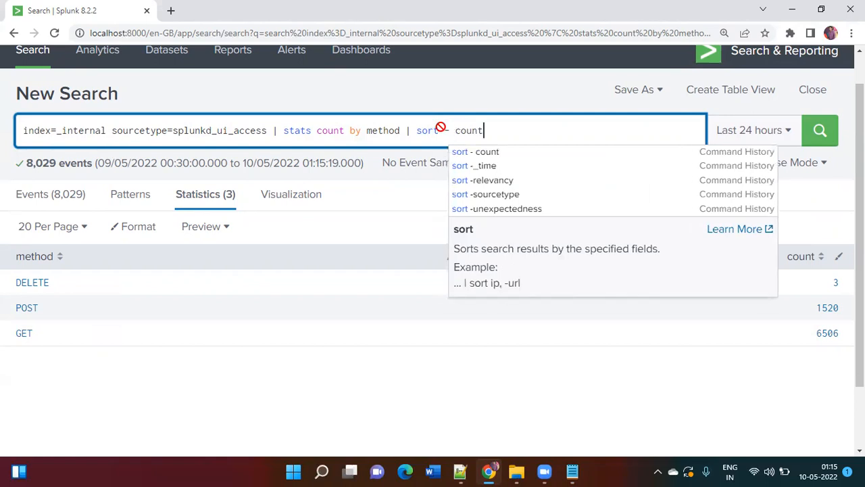
key(Return)
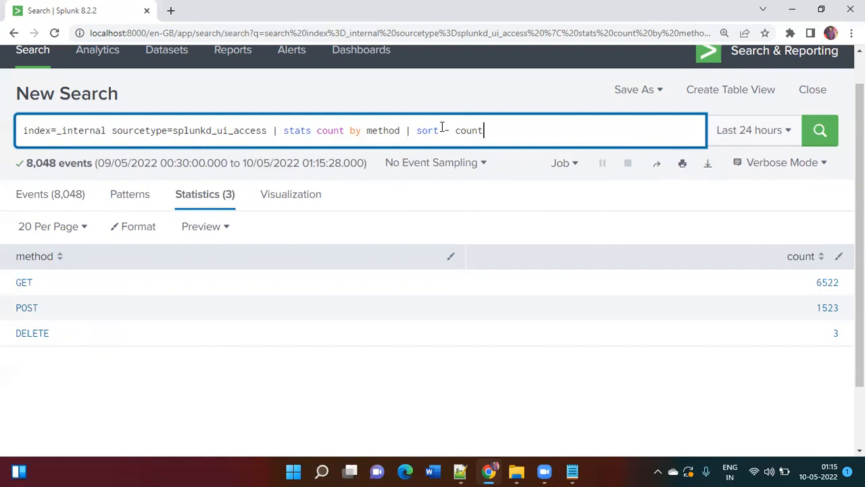
Replace the sort clause after "stats count by method" with a fieldformat command
key(BackSpace)
key(BackSpace)
key(BackSpace)
key(BackSpace)
key(BackSpace)
key(BackSpace)
key(BackSpace)
key(BackSpace)
key(BackSpace)
key(BackSpace)
key(BackSpace)
key(BackSpace)
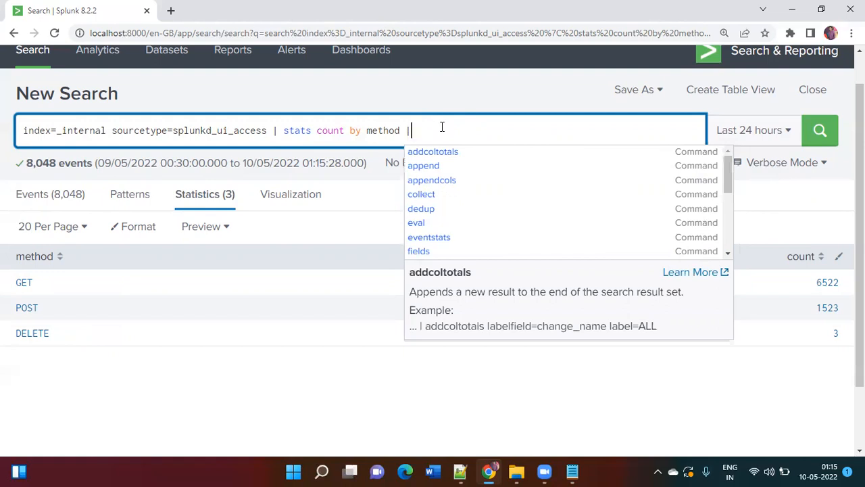
text(e)
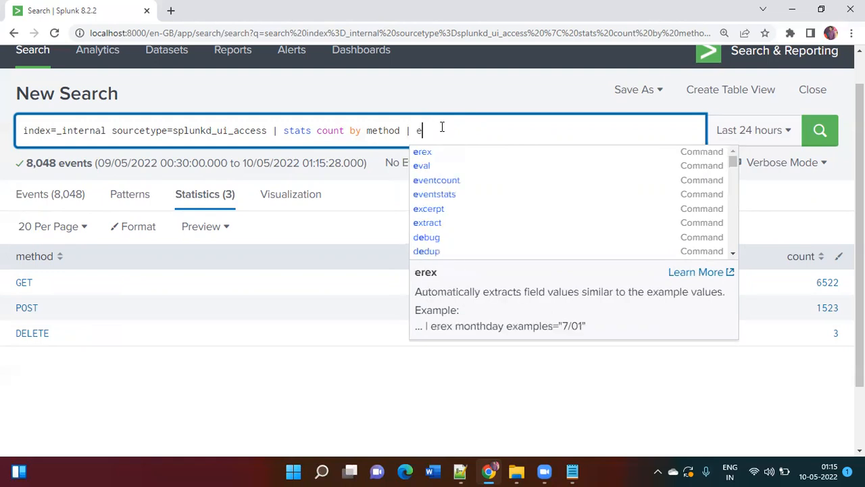
key(BackSpace)
text(val)
key(BackSpace)
key(BackSpace)
key(BackSpace)
key(BackSpace)
text(fieldformat)
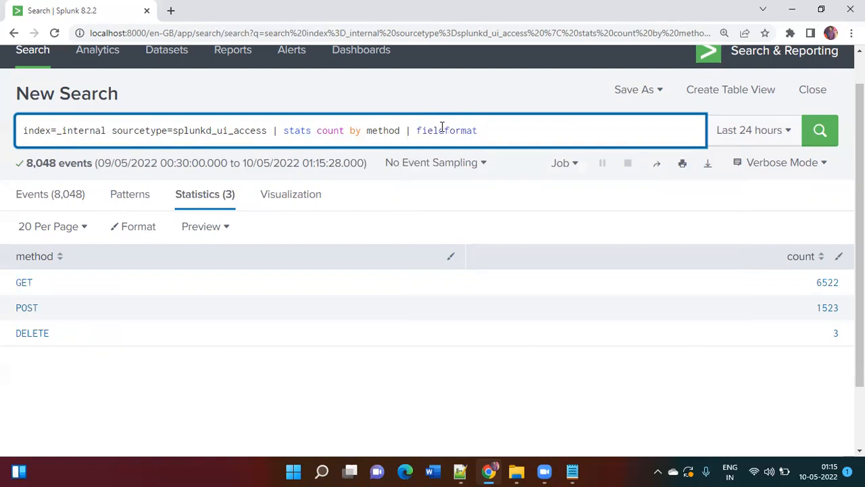
text( count)
Complete the fieldformat expression as count="$".round(count,2) and run the search
text("$".round(count)
key(BackSpace)
key(BackSpace)
text(nt,2))
key(Return)
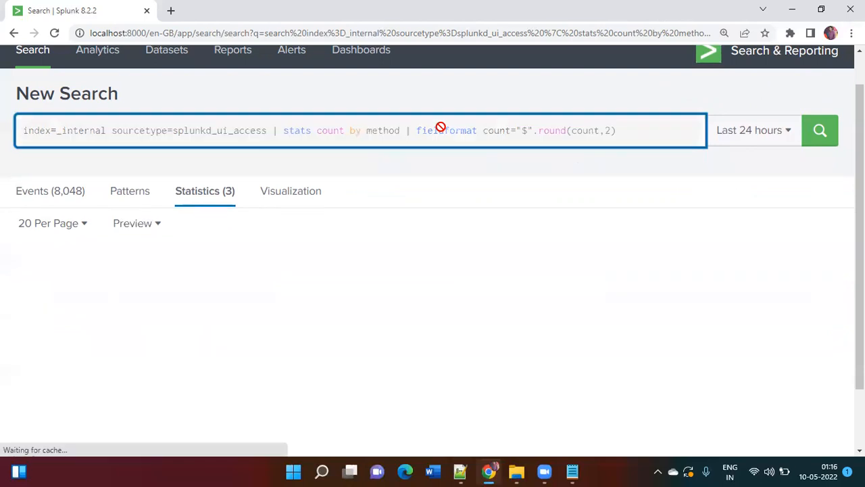
Compare the fieldformat clause in the search with its definition in the Notepad note, focusing on the word "alias"
key(ctrl+plus)
key(ctrl+plus)
key(ctrl+plus)
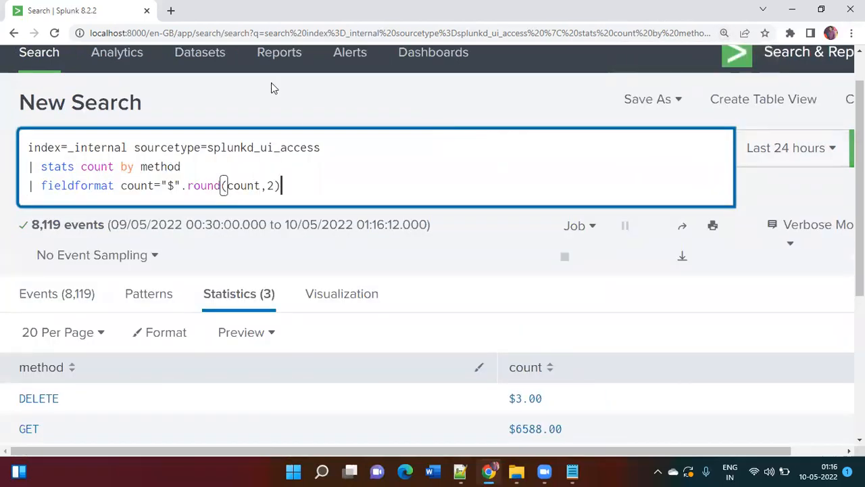
double_click(92, 185)
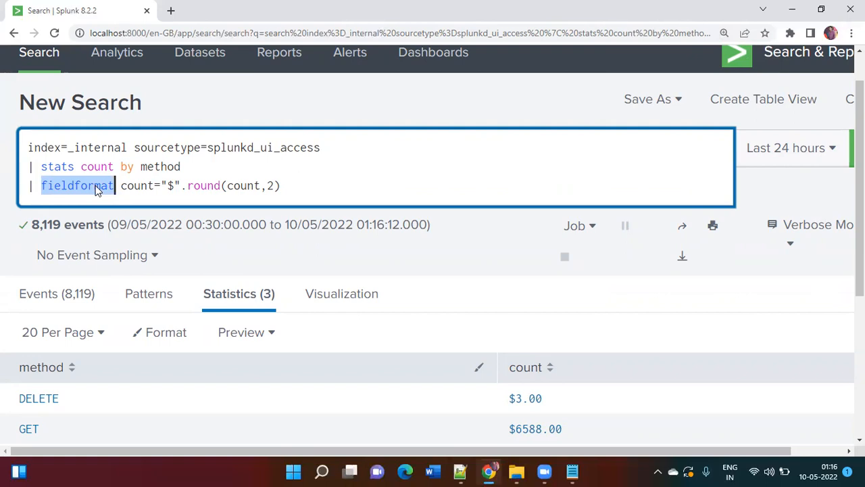
key(alt+Tab)
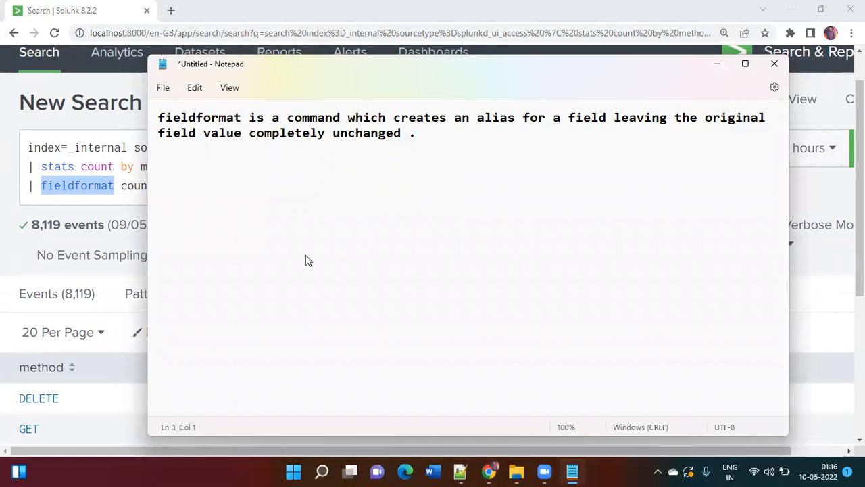
drag(290, 87, 317, 271)
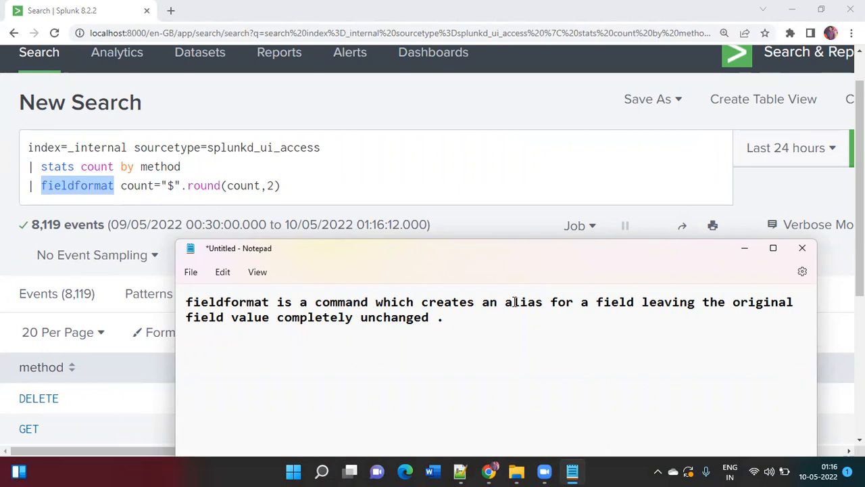
drag(504, 303, 536, 303)
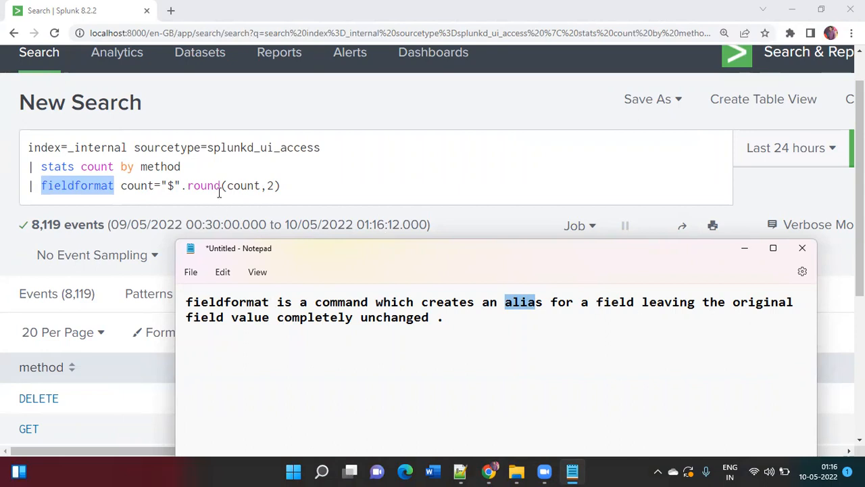
scroll(278, 201, down, 2)
scroll(277, 200, up, 1)
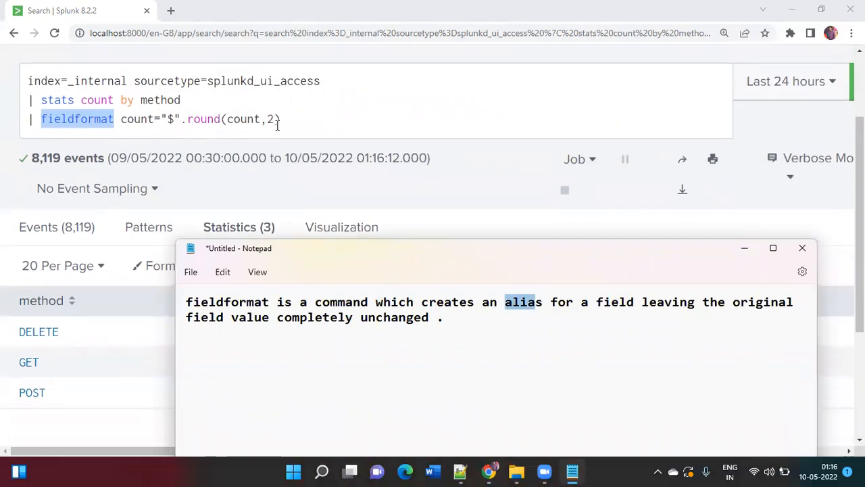
Switch back to Splunk, rerun the fieldformat search and review the count column
click(475, 103)
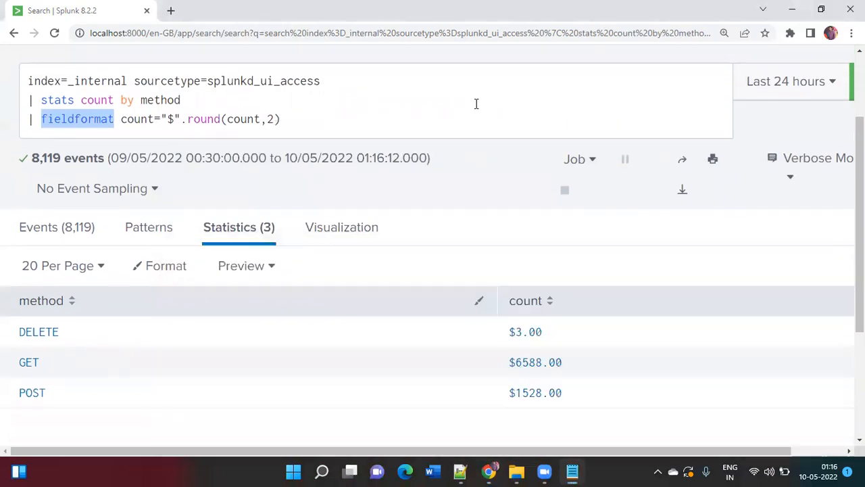
key(Return)
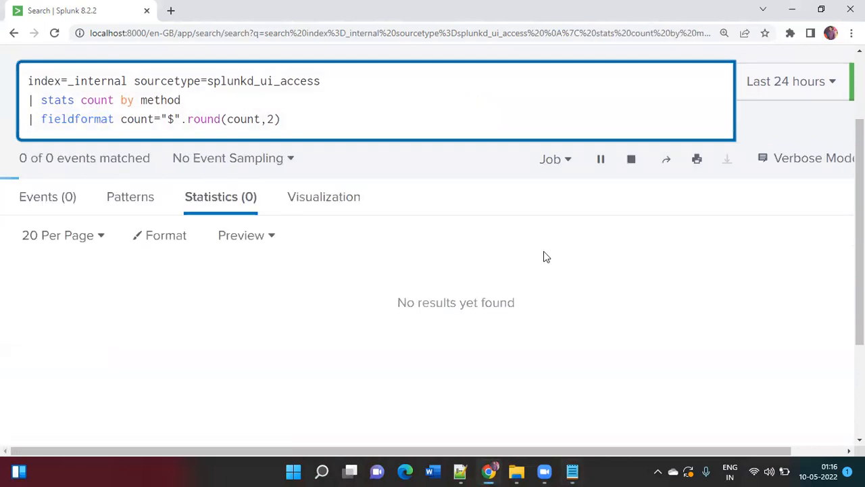
scroll(545, 253, down, 1)
scroll(543, 251, down, 1)
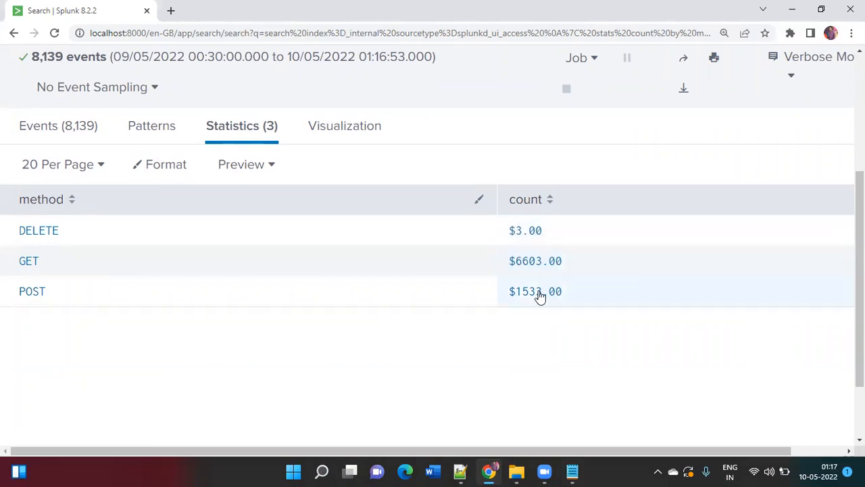
scroll(539, 297, up, 1)
Append "| sort count" after the fieldformat clause and run the search
click(384, 118)
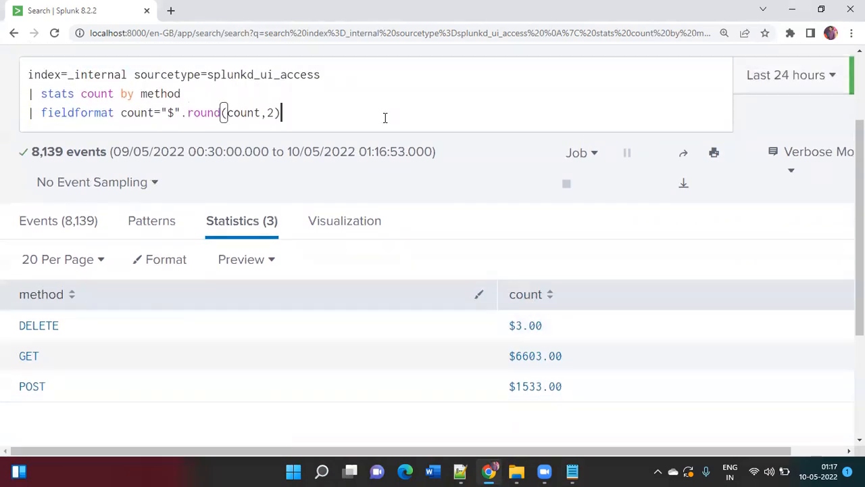
text(| sort count)
key(Return)
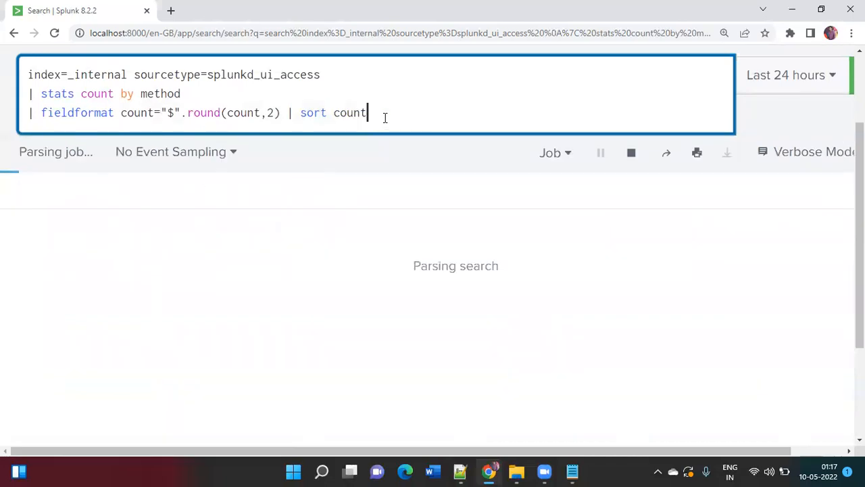
key(ctrl+minus)
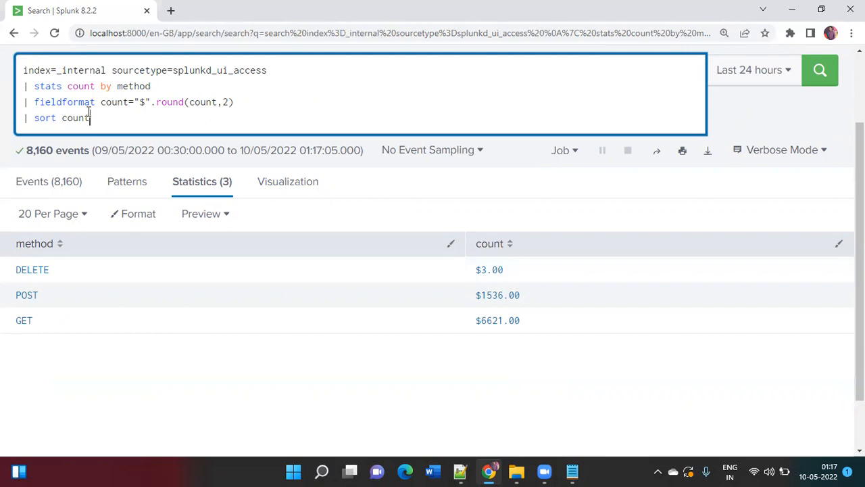
Change the final clause to "sort - count" for descending order and rerun the search
click(64, 118)
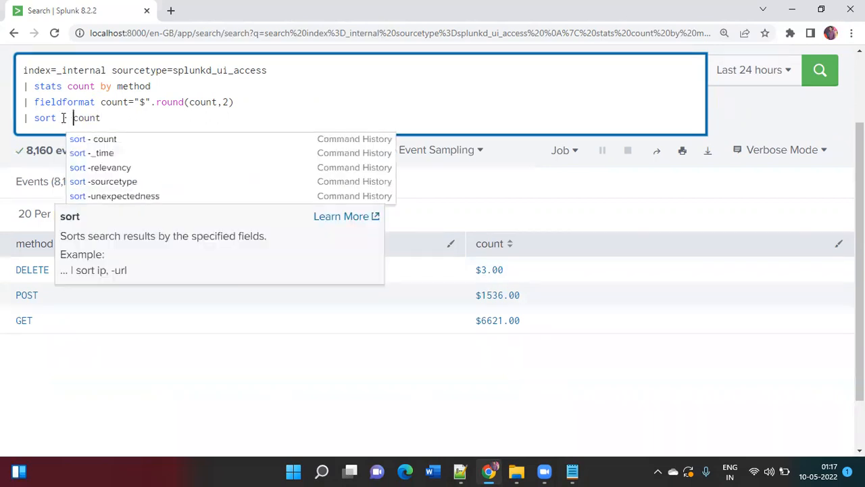
key(Return)
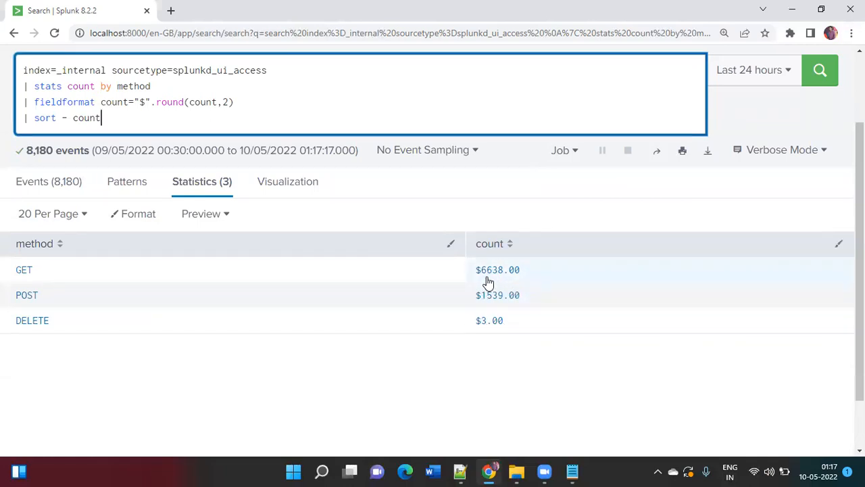
Switch to the Notepad note and compare its fieldformat definition with the sorted search results
double_click(75, 102)
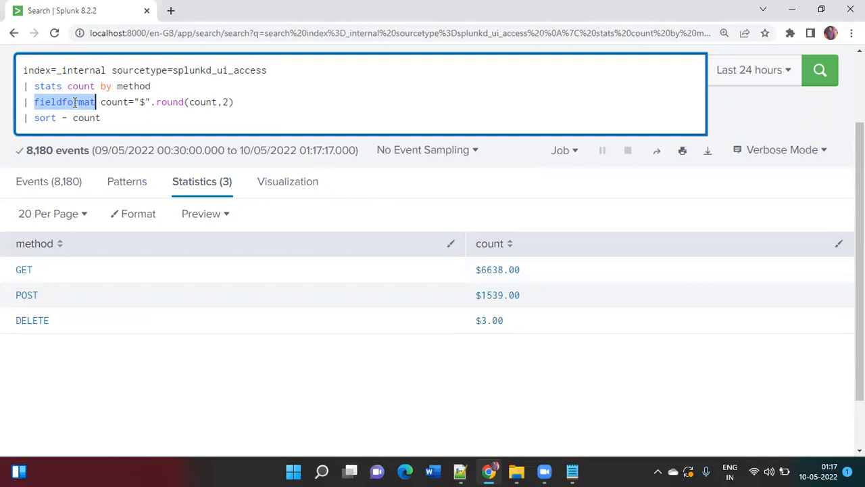
key(alt+Tab)
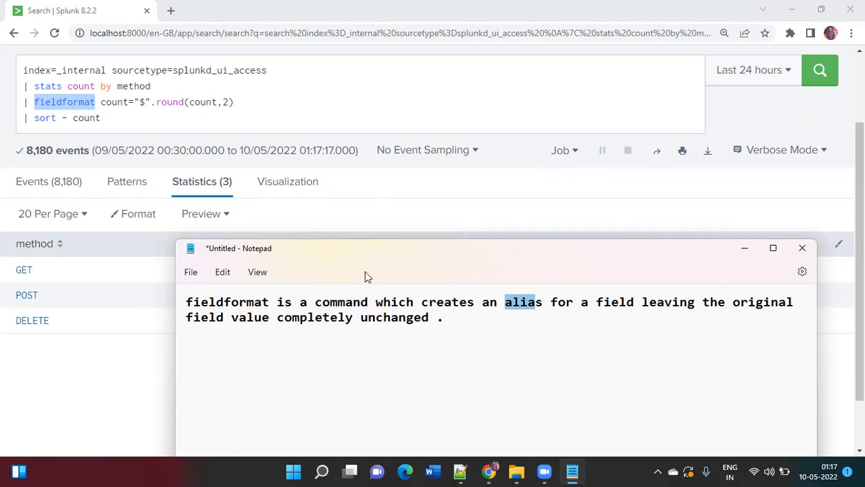
drag(365, 276, 399, 350)
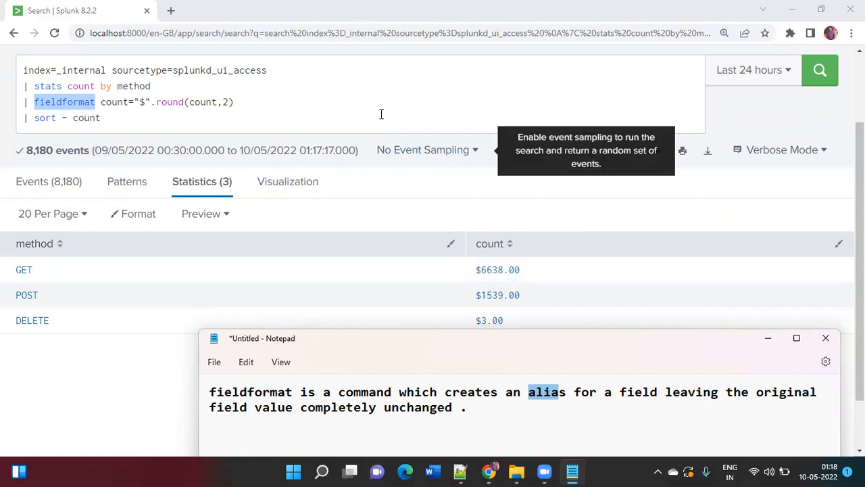
Switch back to Splunk, replace fieldformat with eval, run the search and highlight the sort clause
click(353, 119)
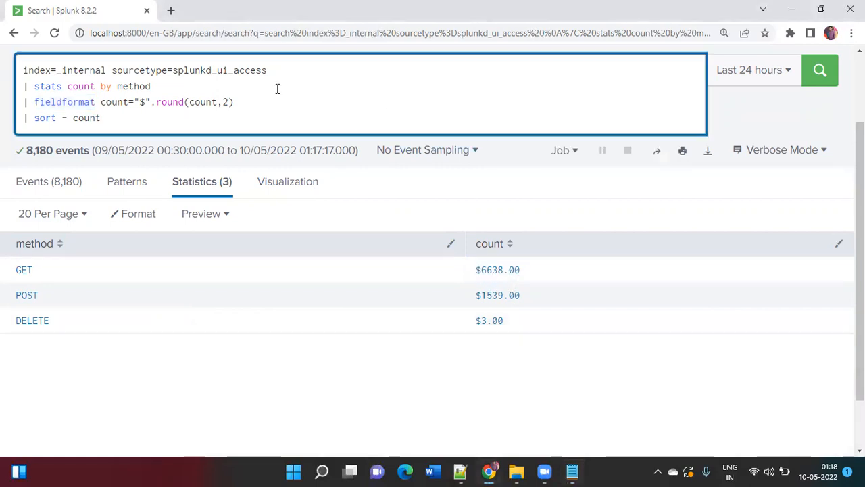
double_click(69, 101)
text(eval)
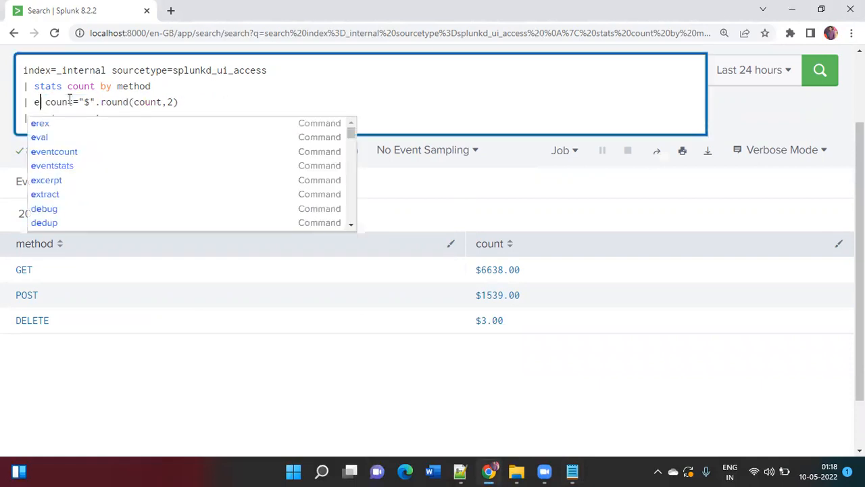
key(Return)
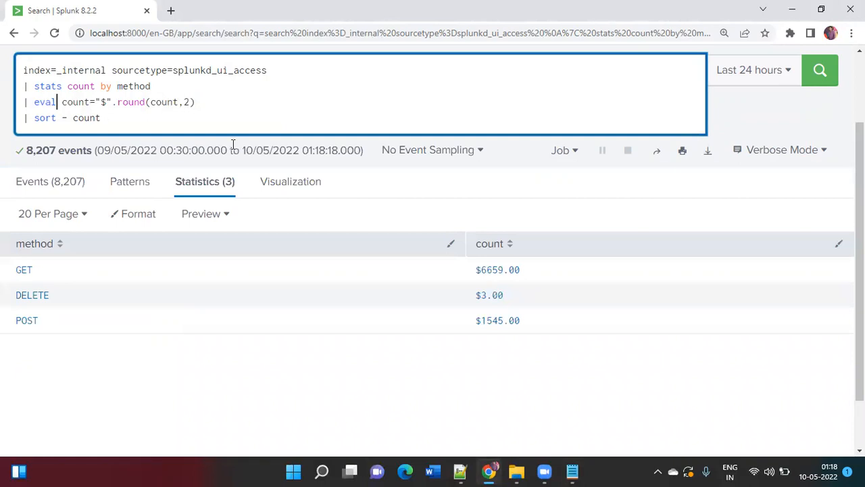
click(115, 119)
drag(115, 119, 22, 128)
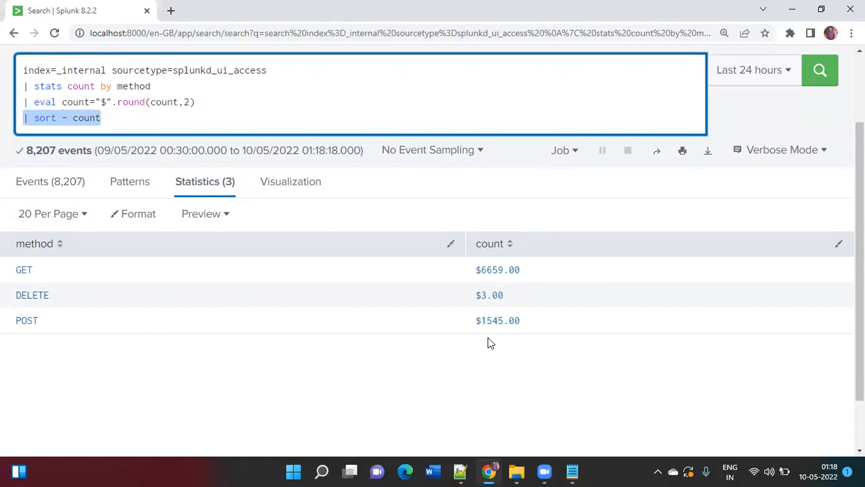
Switch to Notepad and add below the fieldformat definition: "eval will update the orinigal value and replaces it with a new value."
key(alt+Tab)
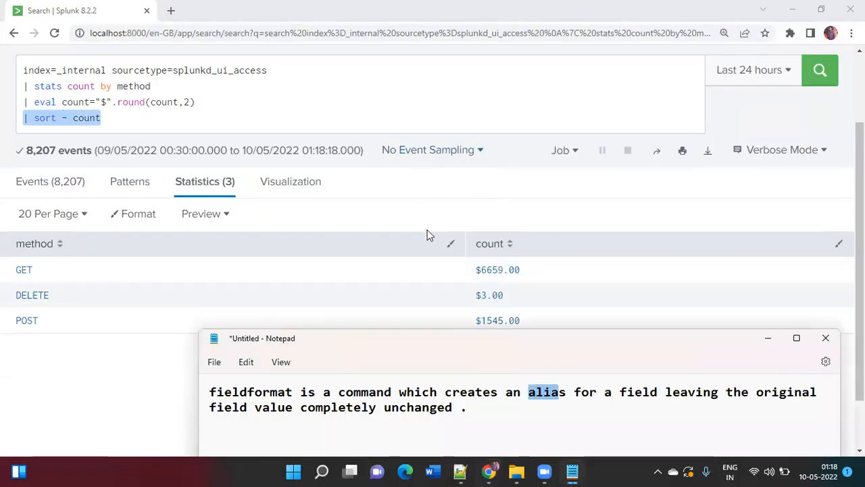
drag(467, 341, 456, 99)
click(474, 177)
key(Return)
key(Return)
text(eval )
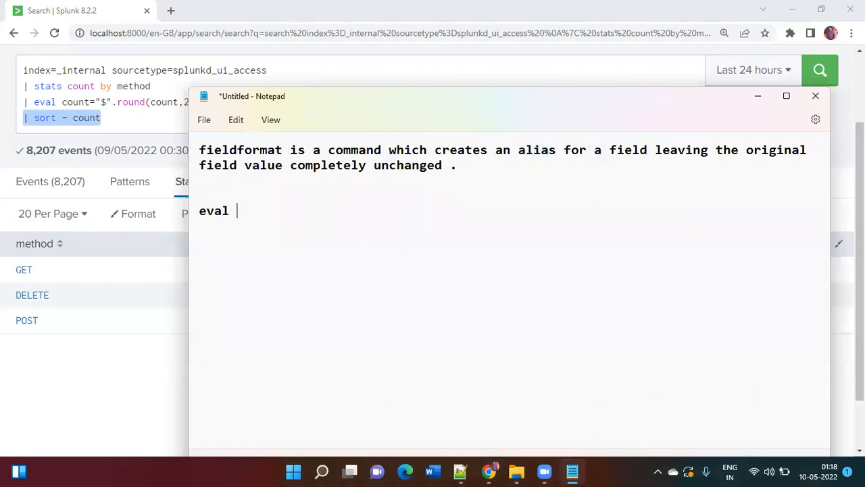
text(will uyp)
key(BackSpace)
key(BackSpace)
text(pdate the )
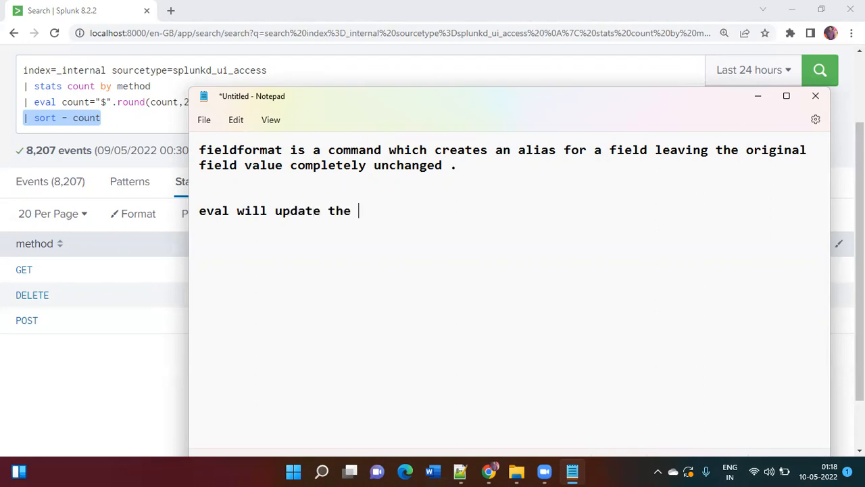
text(orinigal value and replace)
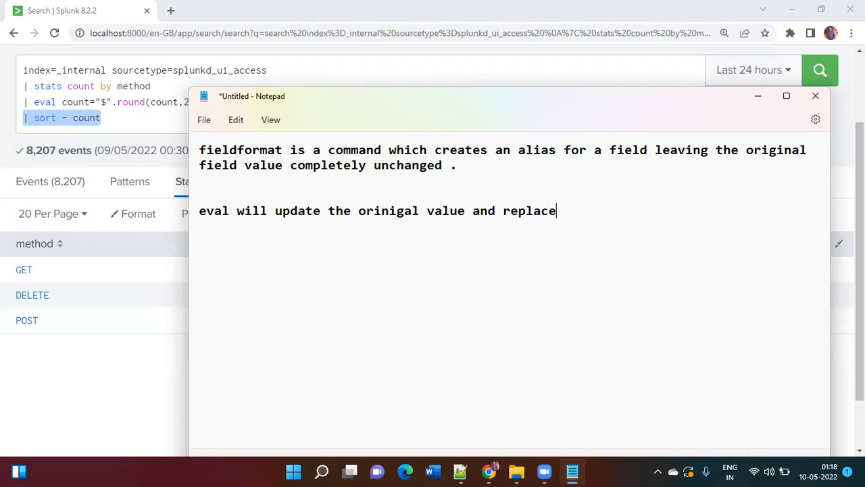
text(s it with a new value.)
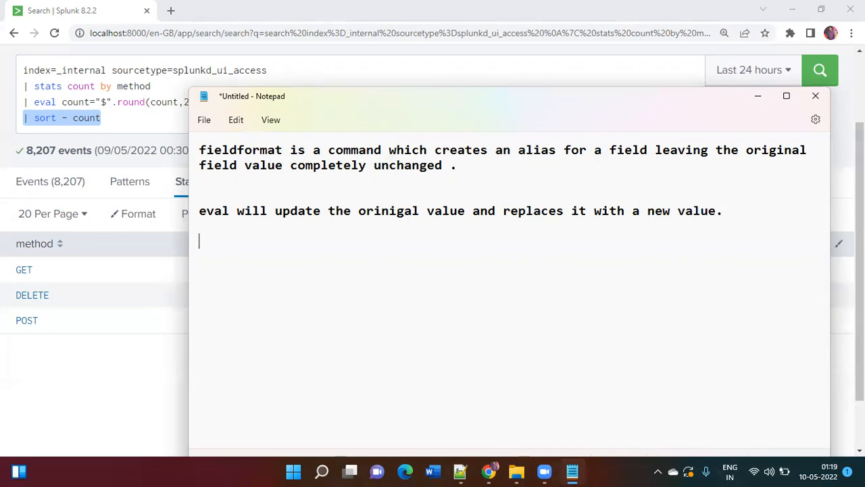
key(Return)
key(Return)
Switch back to Splunk, remove the "| sort - count" clause from the eval search and rerun it
key(alt+Tab)
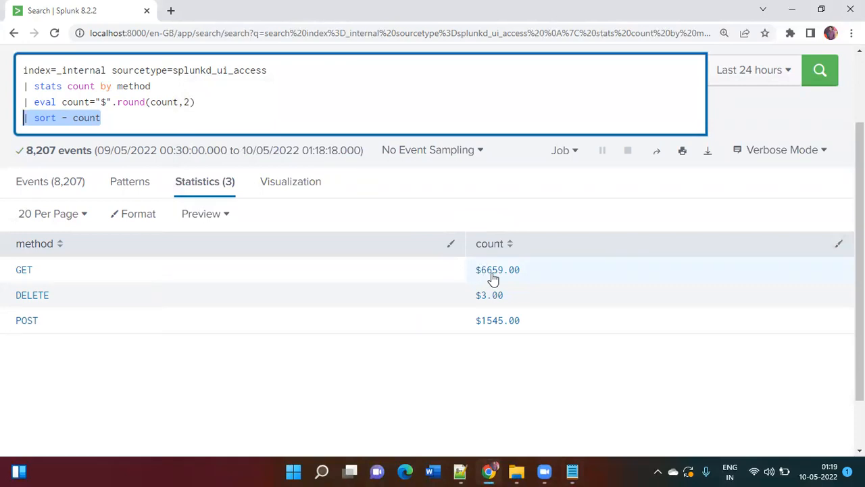
key(alt+Tab)
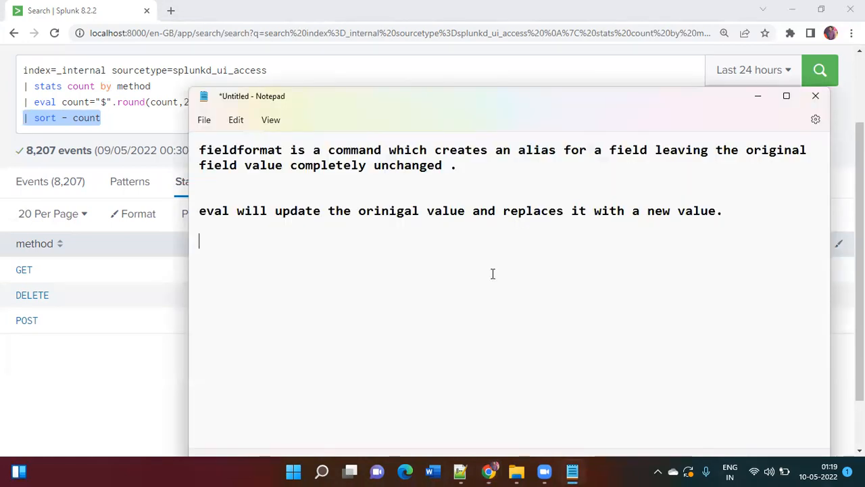
key(alt+Tab)
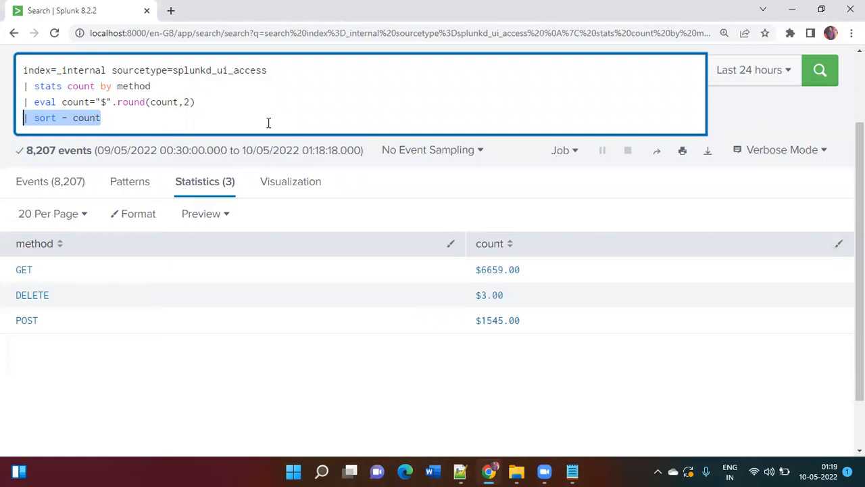
key(BackSpace)
key(BackSpace)
key(Return)
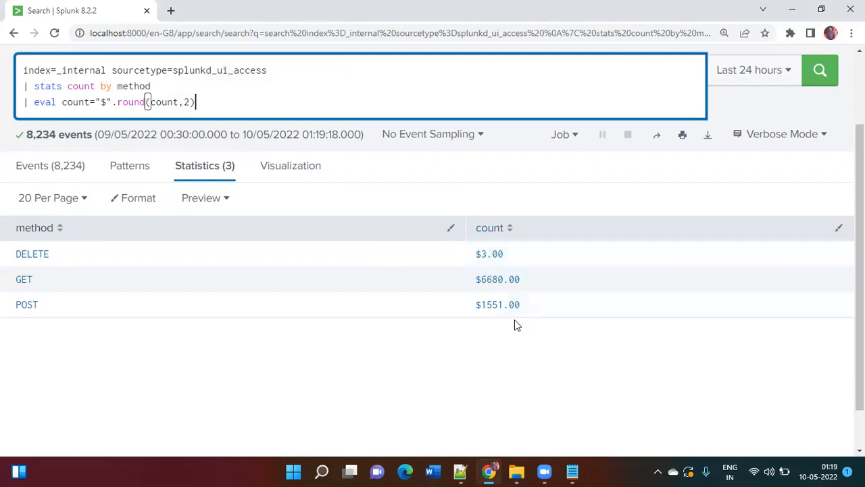
Append "| sort - count" to the eval search, run it, and compare the results with the eval note in Notepad
text(| sort - count)
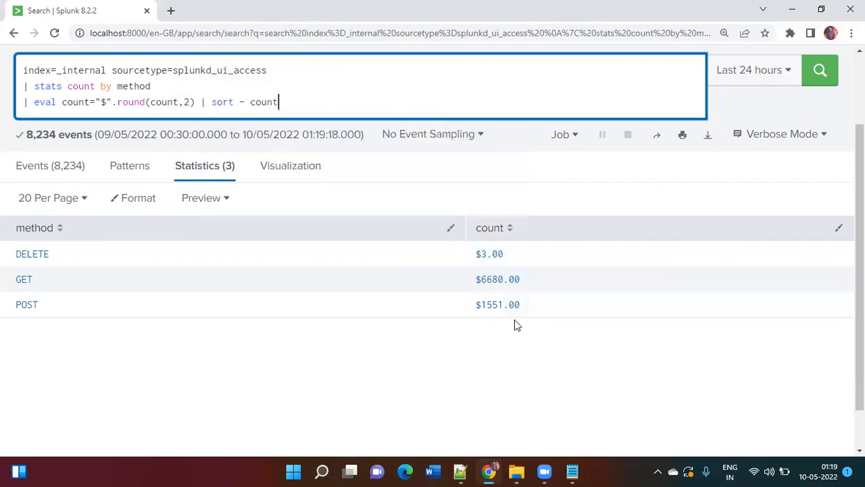
key(Return)
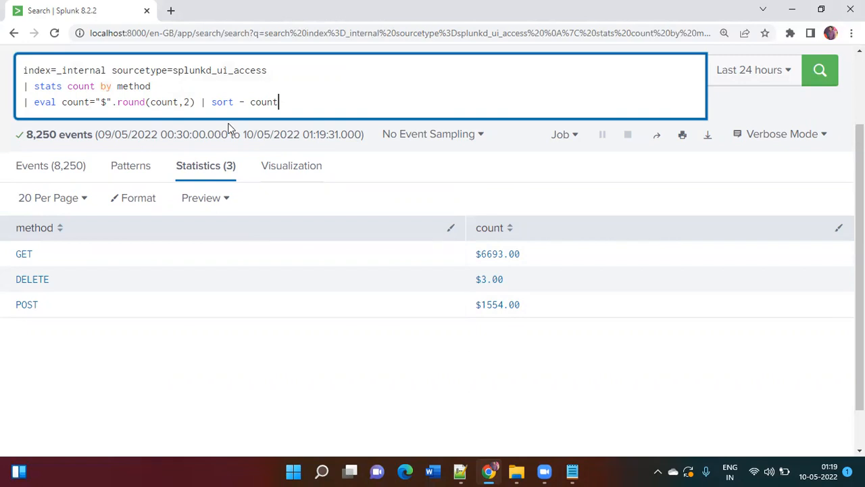
double_click(49, 102)
key(alt+Tab)
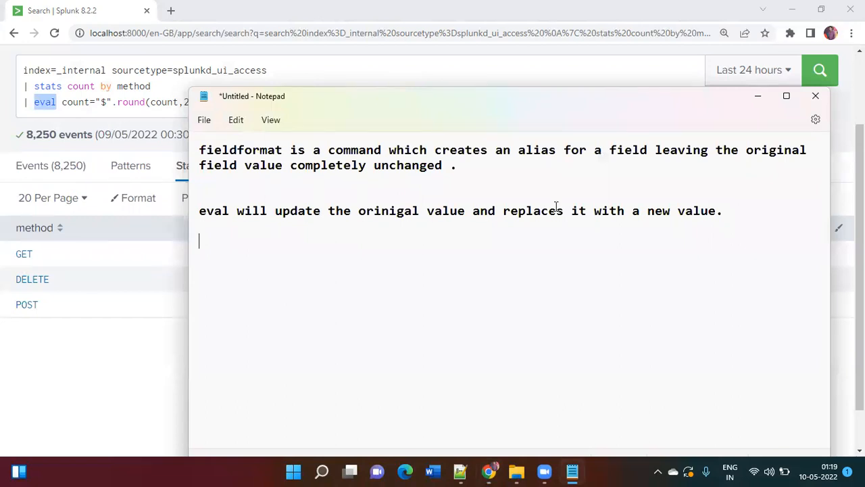
key(alt+Tab)
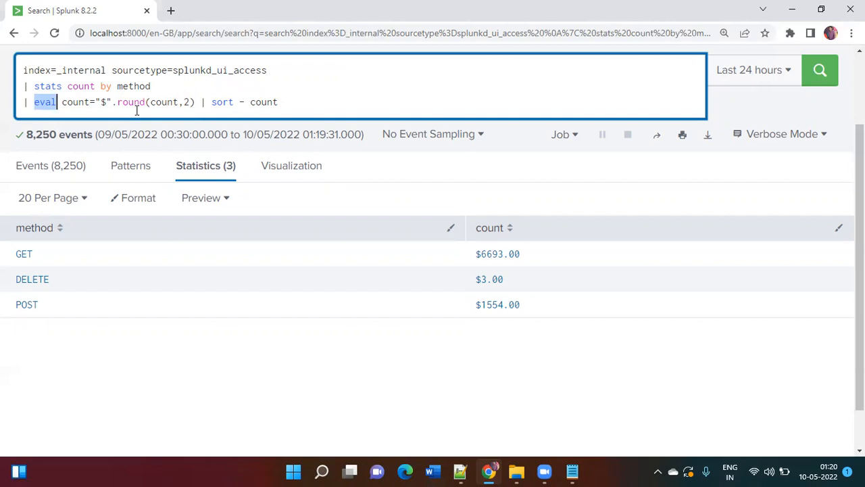
Remove the eval and sort clauses so the search ends at "| stats count by method", and rerun it
click(300, 104)
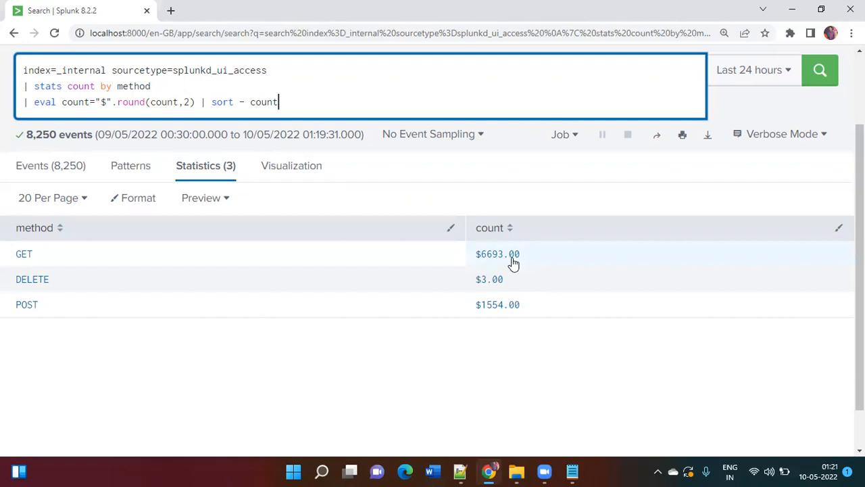
key(BackSpace)
key(BackSpace)
key(BackSpace)
key(BackSpace)
key(BackSpace)
key(BackSpace)
key(BackSpace)
key(BackSpace)
key(BackSpace)
key(BackSpace)
key(BackSpace)
key(BackSpace)
key(BackSpace)
key(BackSpace)
key(BackSpace)
key(BackSpace)
key(BackSpace)
key(BackSpace)
key(BackSpace)
key(BackSpace)
key(BackSpace)
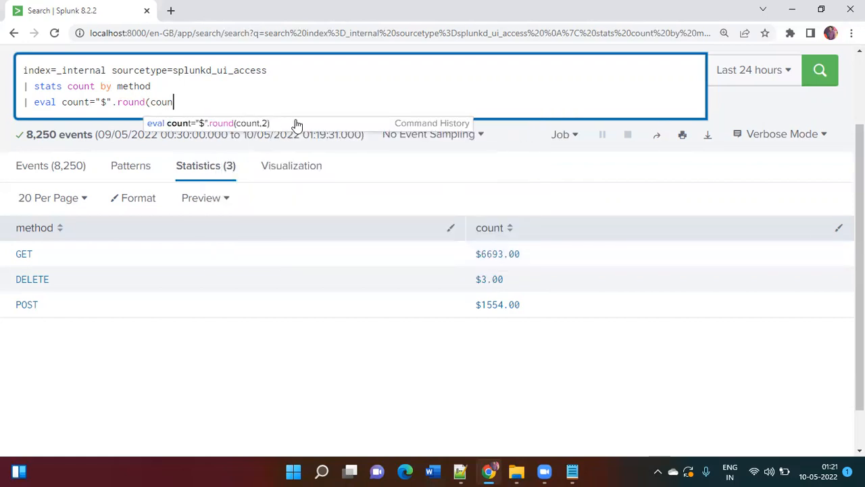
key(BackSpace)
key(BackSpace)
key(Return)
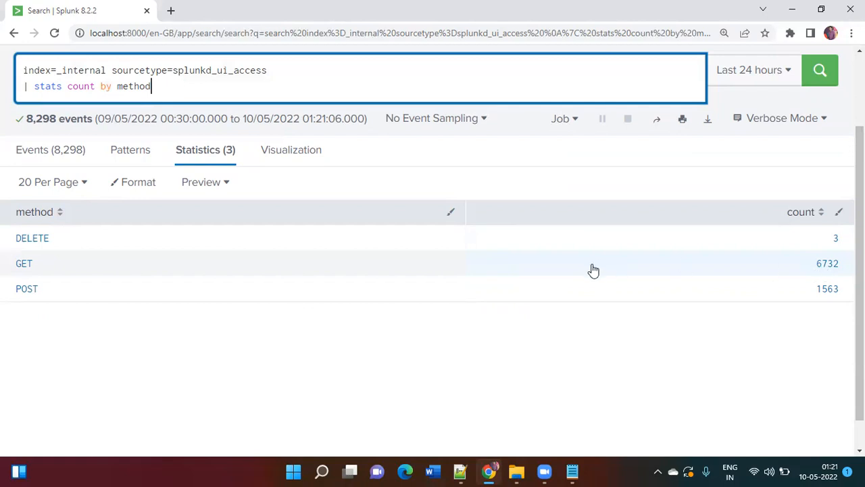
Append "| fieldformat newfield=tostring(count,"commas")" to the stats search and run it
scroll(593, 271, up, 1)
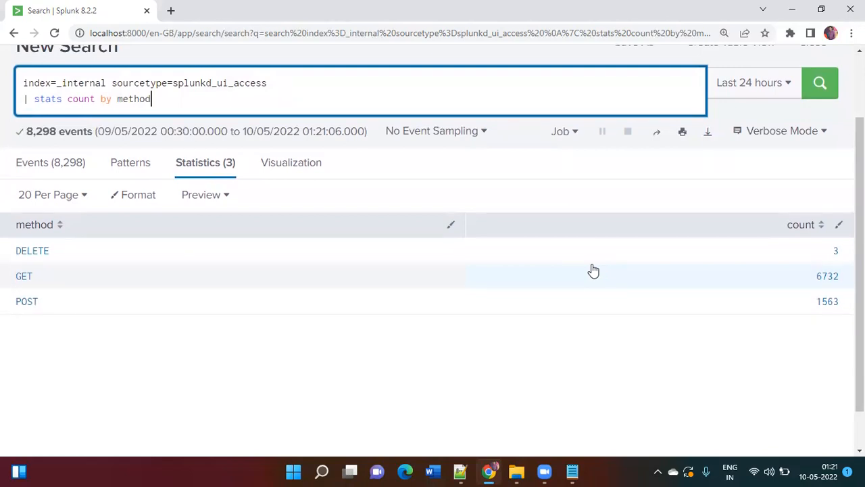
scroll(592, 271, up, 1)
text(| field)
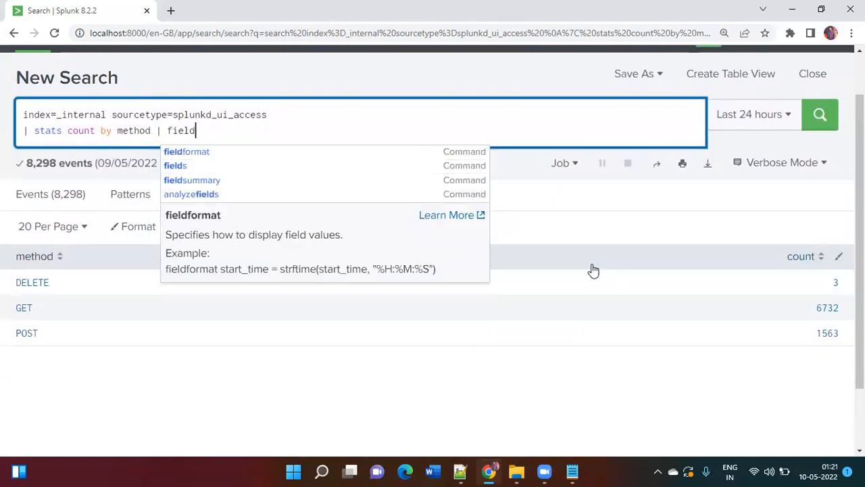
text(format)
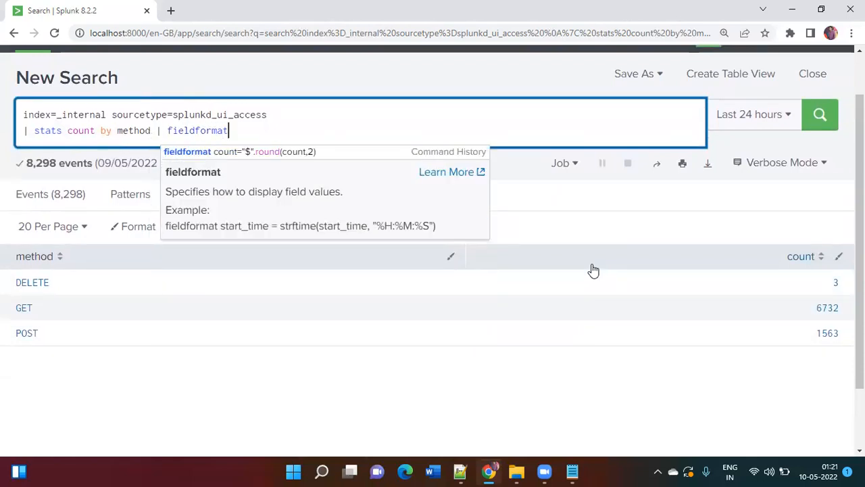
text( new)
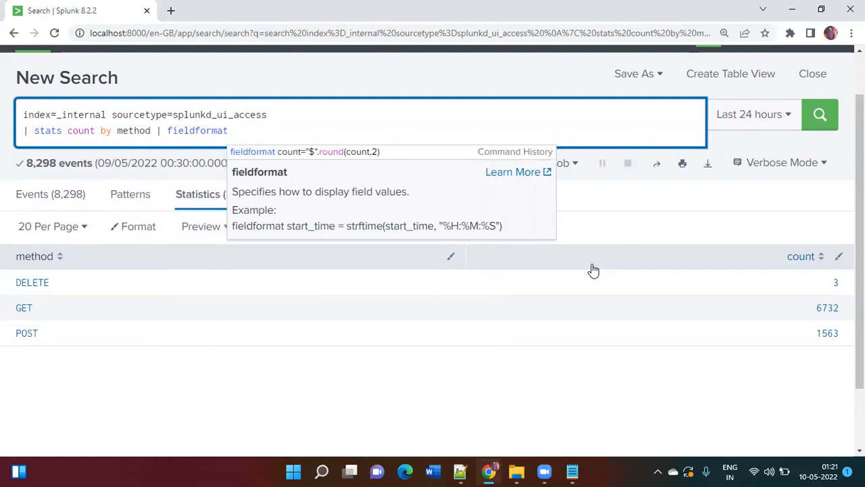
text(field)
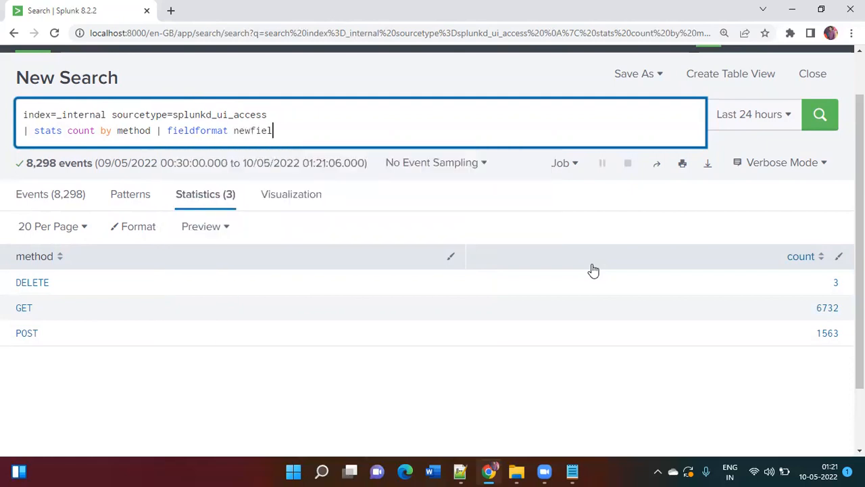
text(=tostring(count)
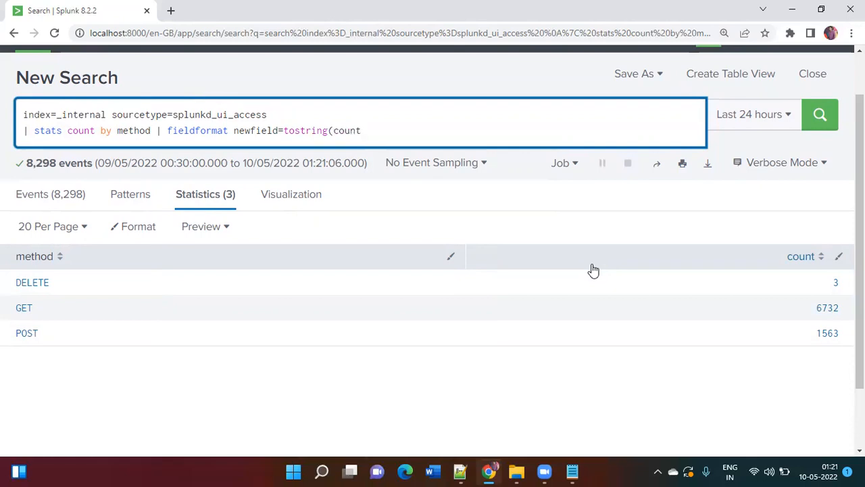
text(,")
text(commas"))
key(Return)
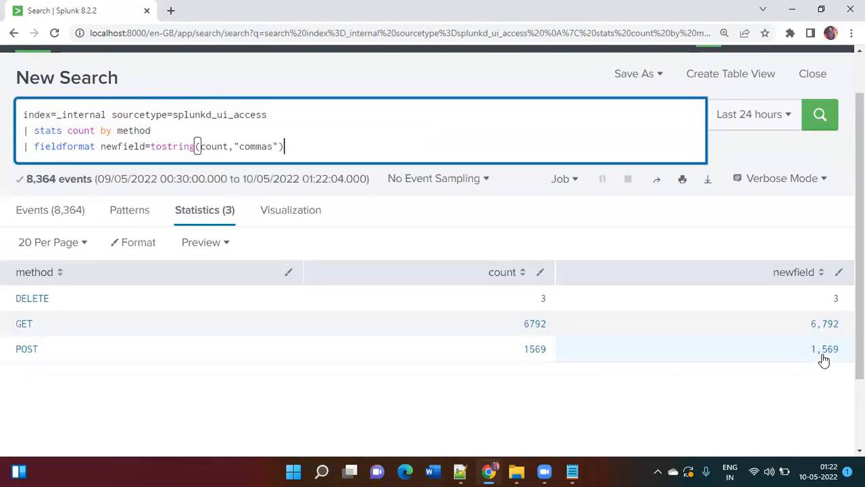
Highlight the tostring function and its count and commas arguments one by one, comparing them with the newfield values
double_click(184, 146)
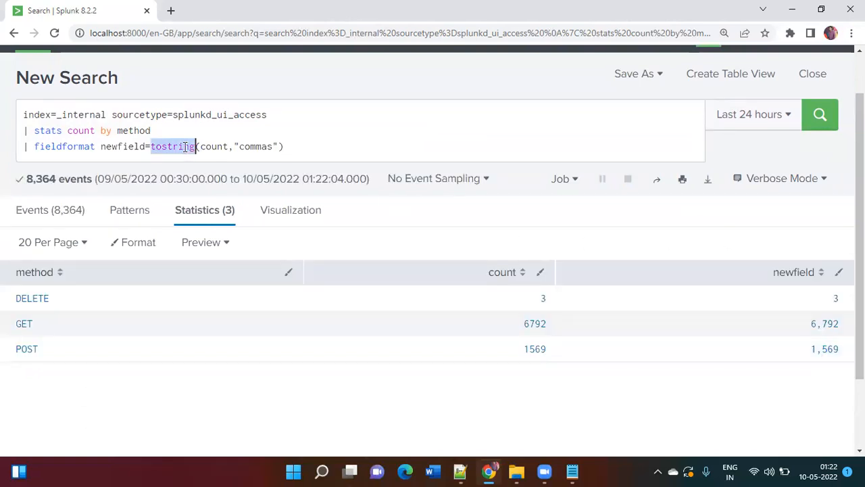
double_click(209, 146)
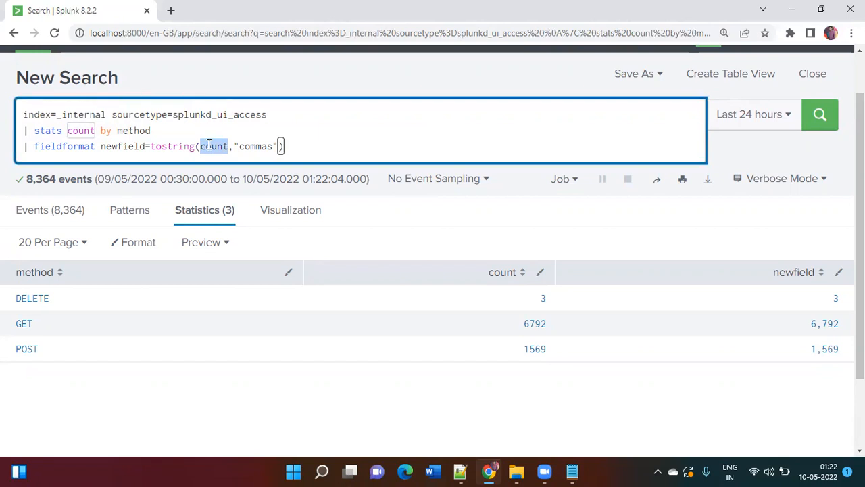
double_click(251, 146)
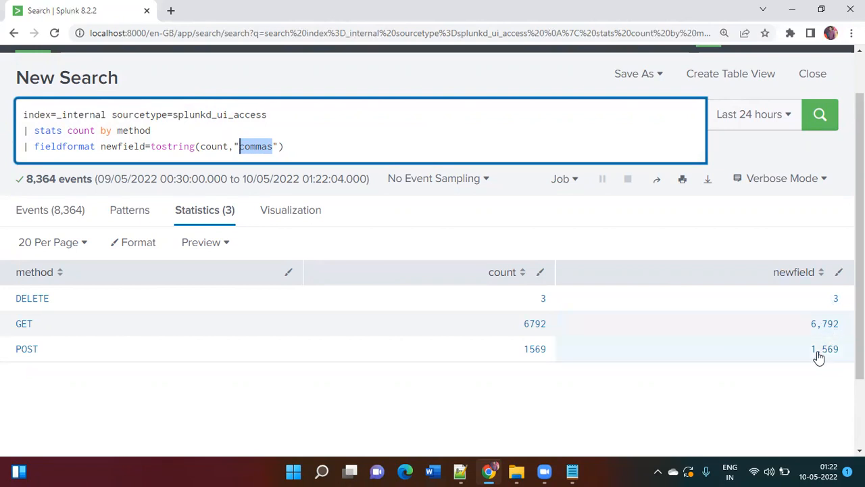
Append "| outputlookup sample.csv" to the fieldformat search and run it to save the results as a lookup
click(463, 156)
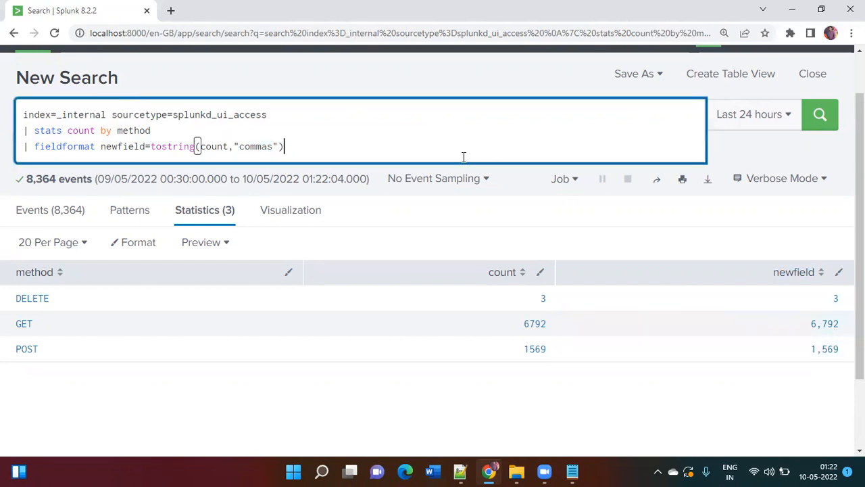
text(| outputlookup )
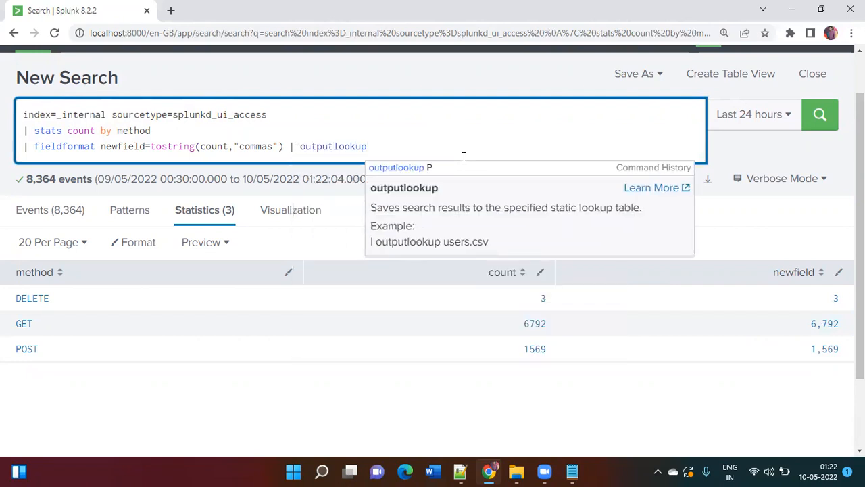
text(sample.csv)
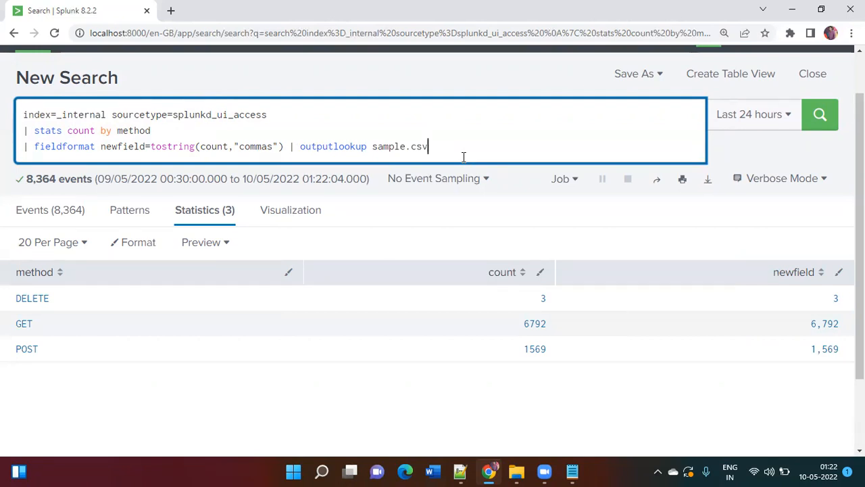
key(Return)
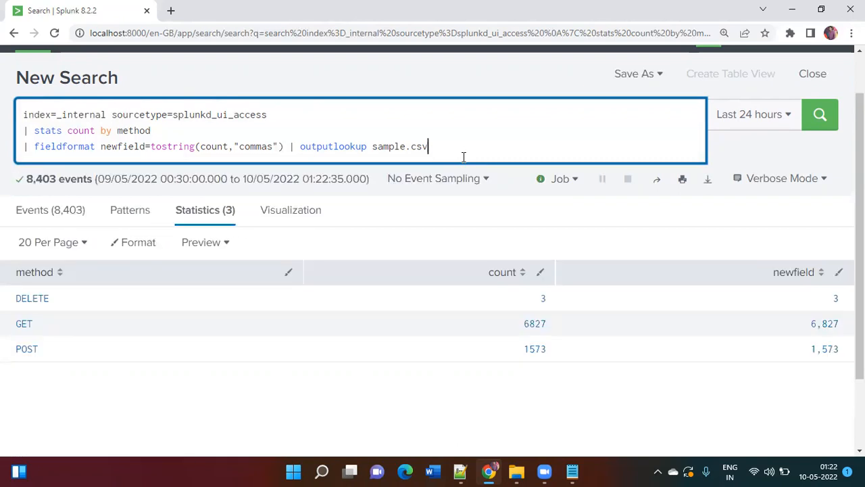
Duplicate the search's browser tab, return to the original tab and highlight the lookup name sample.csv
right_click(113, 19)
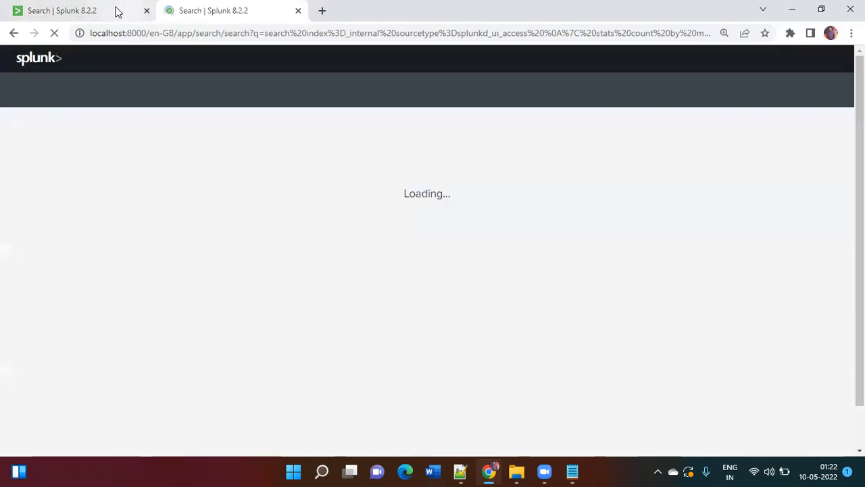
click(115, 10)
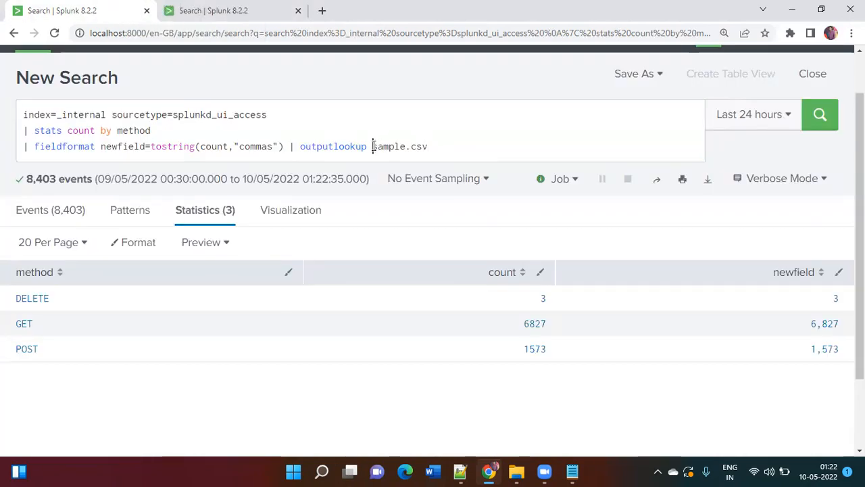
drag(372, 146, 430, 147)
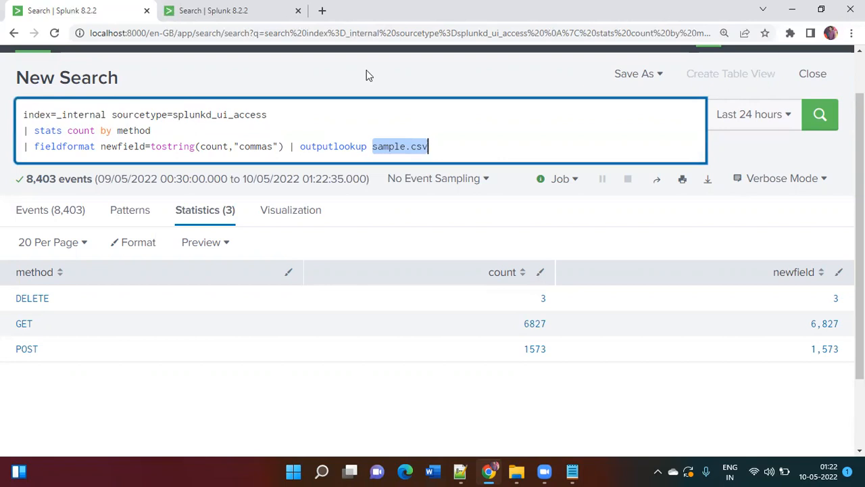
In the duplicated tab, replace the whole search with "| inputlookup sample.csv" and run it
click(247, 10)
click(228, 145)
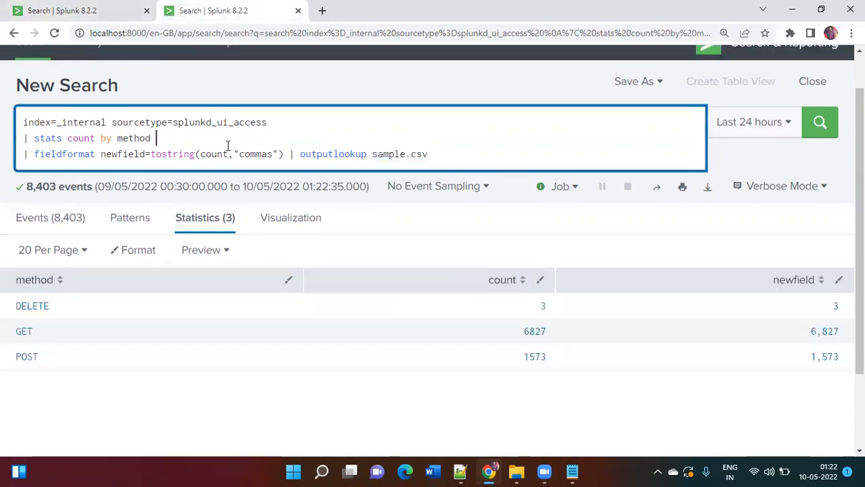
key(ctrl+a)
text(| inpul)
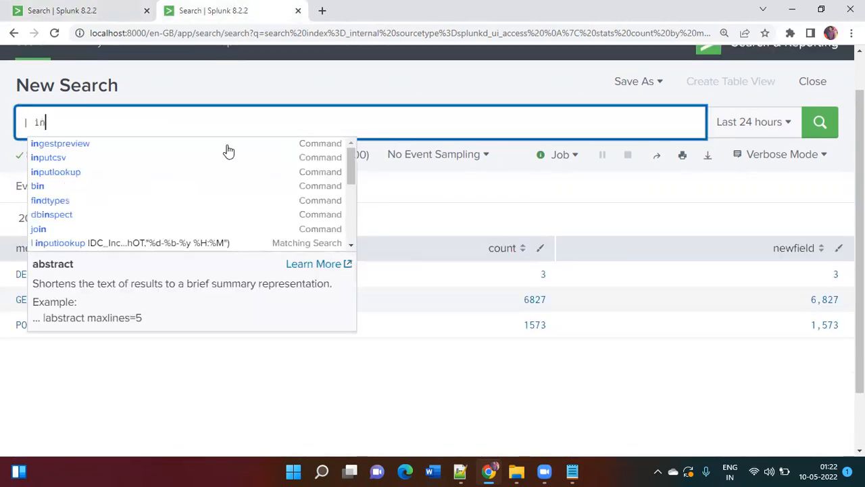
key(BackSpace)
text(tlookup sample.csv)
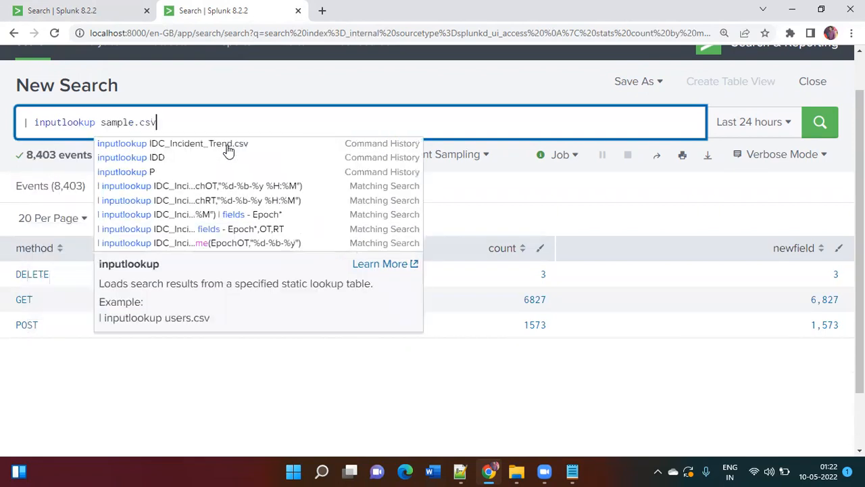
key(Return)
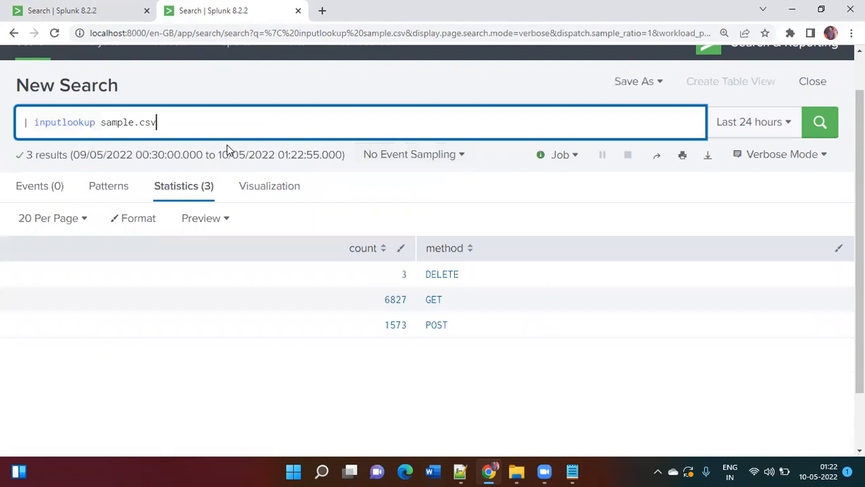
Compare the columns of the fieldformat search in the original tab with those of the sample.csv lookup in the duplicated tab
click(94, 7)
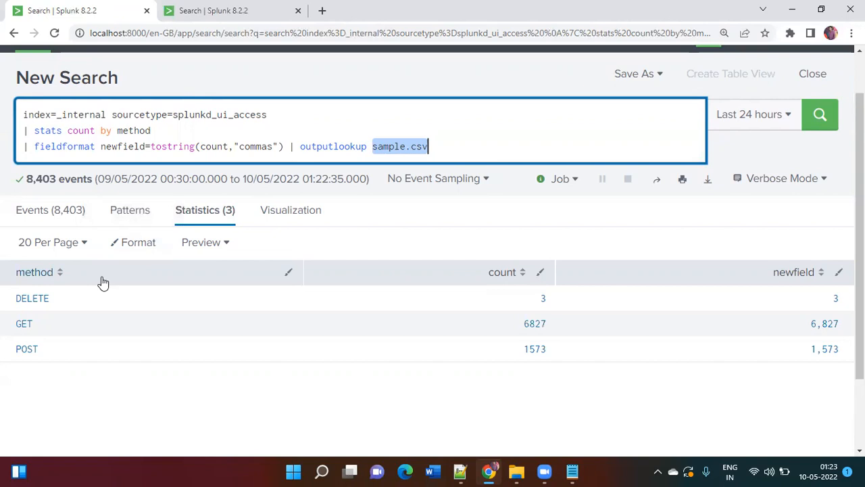
click(267, 17)
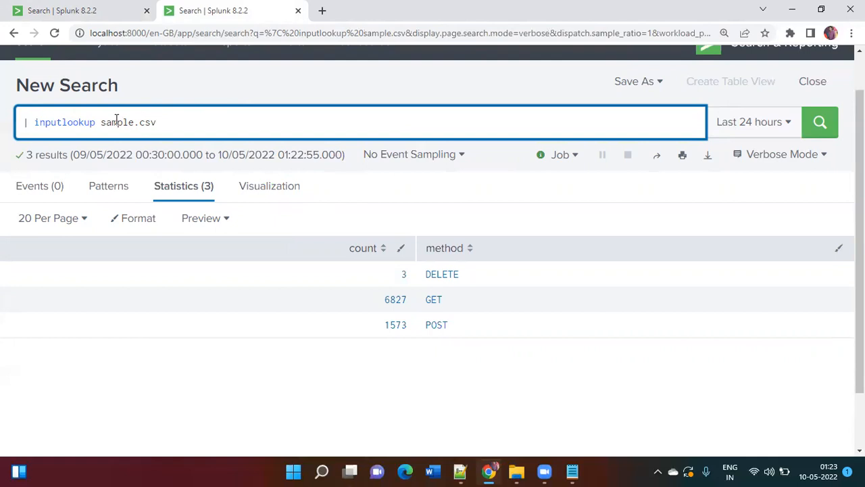
click(110, 9)
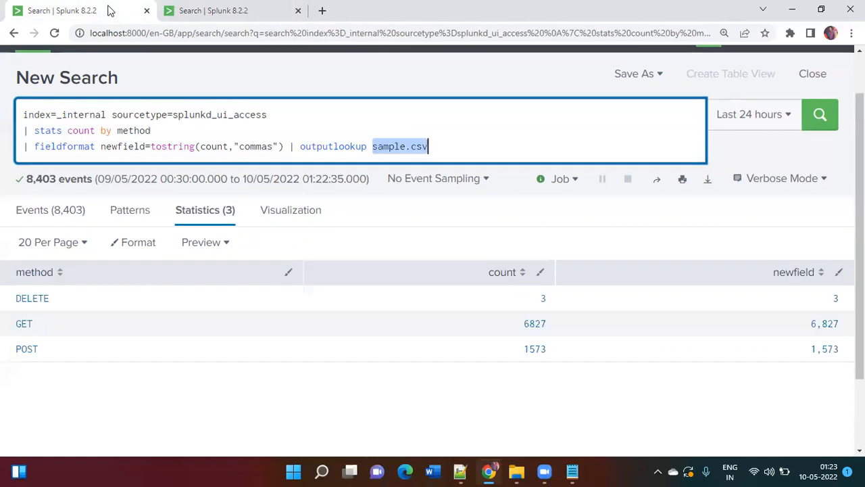
Replace fieldformat with eval in the original search, remove the "| outputlookup sample.csv" part and run the search
double_click(82, 146)
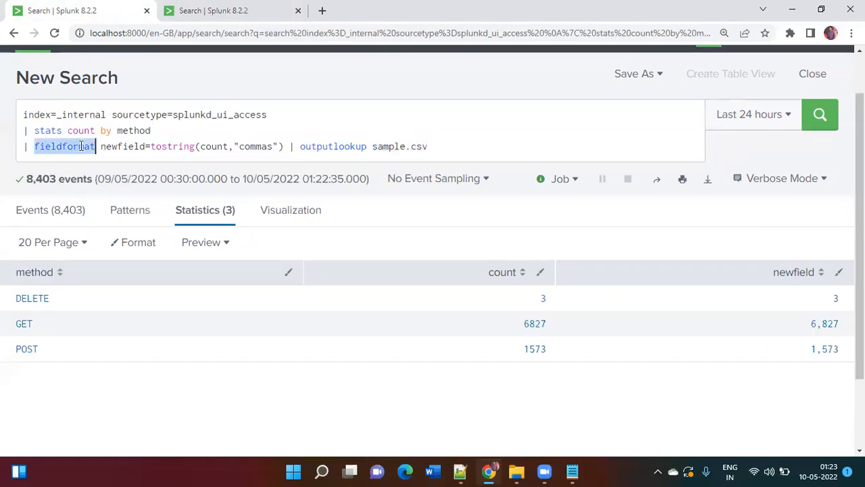
text(eval)
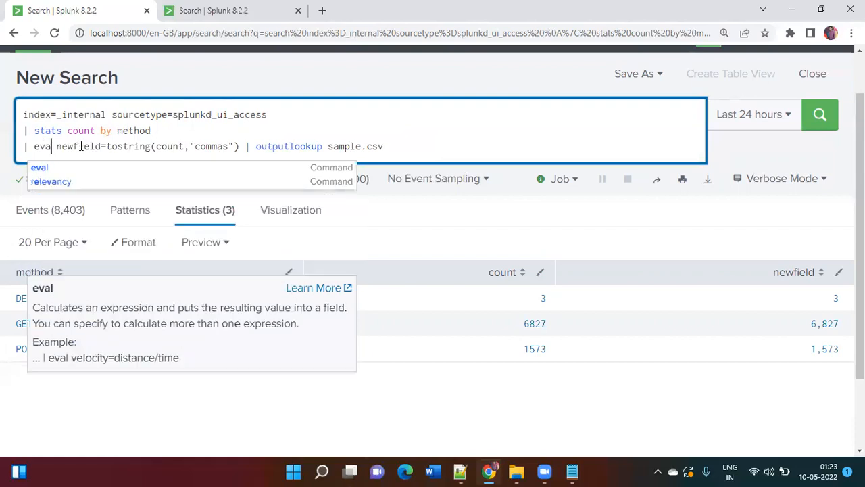
click(191, 115)
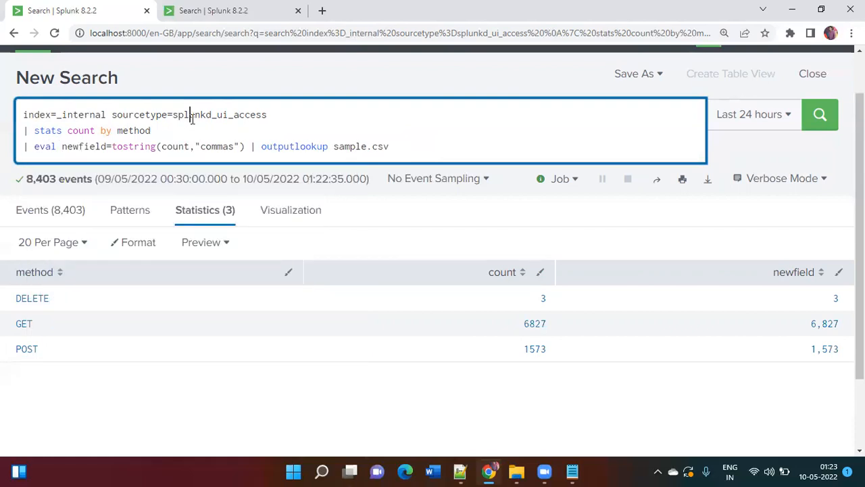
drag(397, 145, 250, 146)
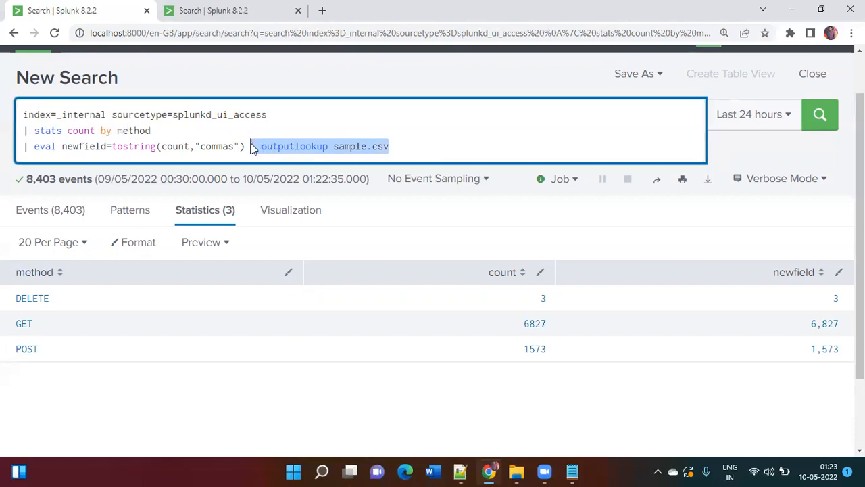
key(BackSpace)
key(Return)
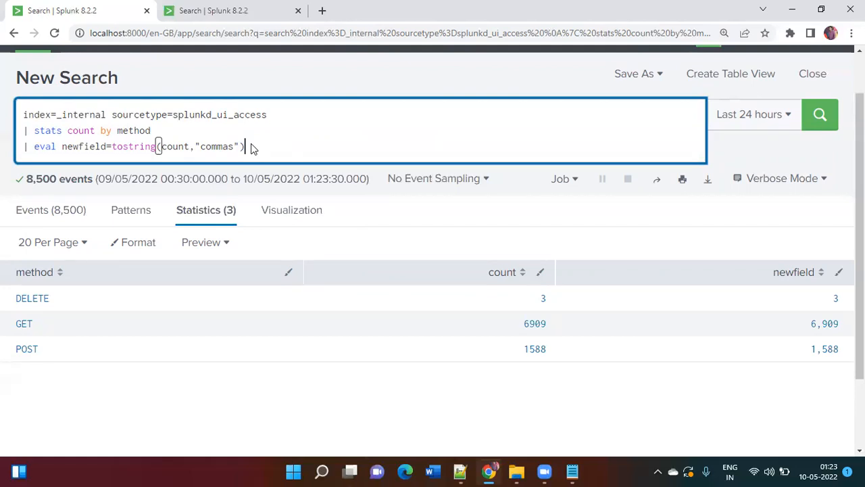
Restore the removed outputlookup part, rename its lookup to sample1.csv, run the eval search and highlight the query before outputlookup
key(ctrl+z)
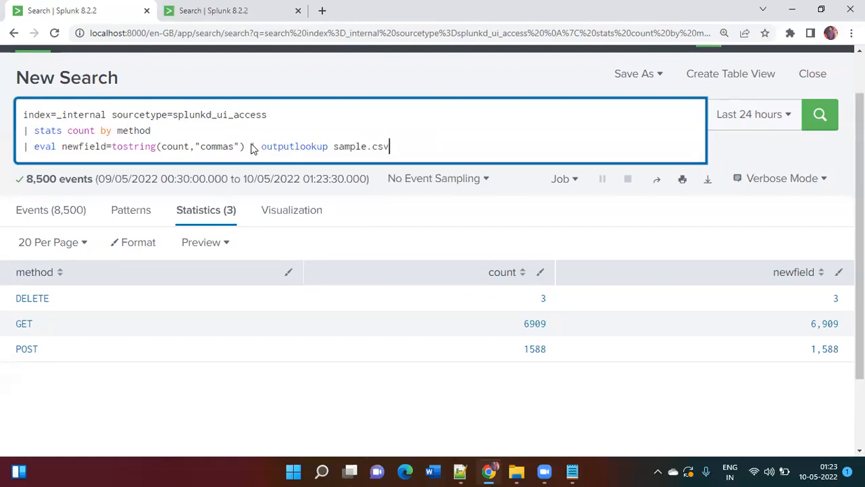
click(367, 146)
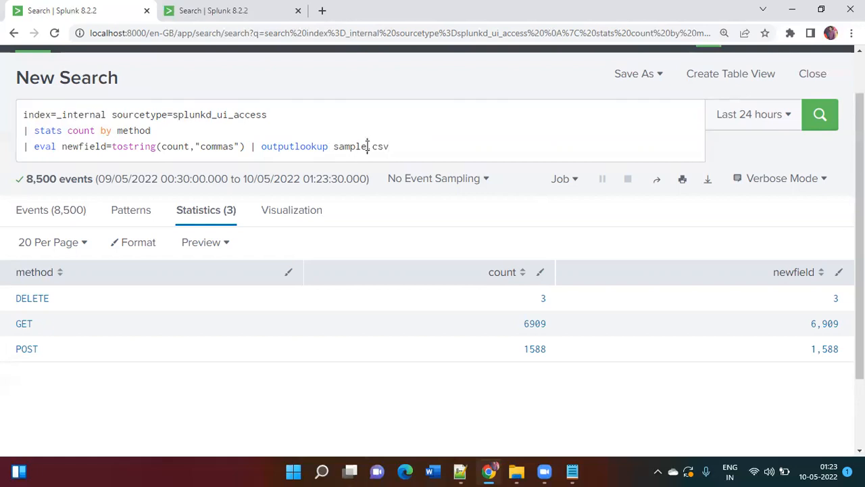
text(1)
key(Return)
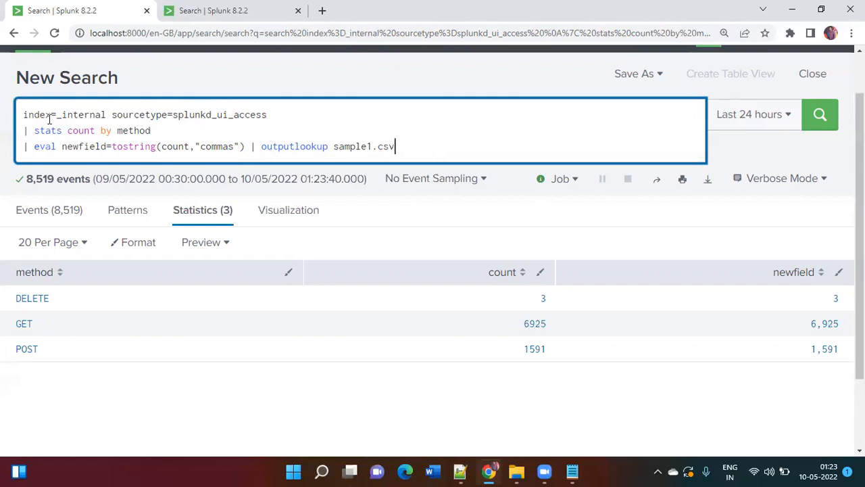
drag(22, 113, 250, 149)
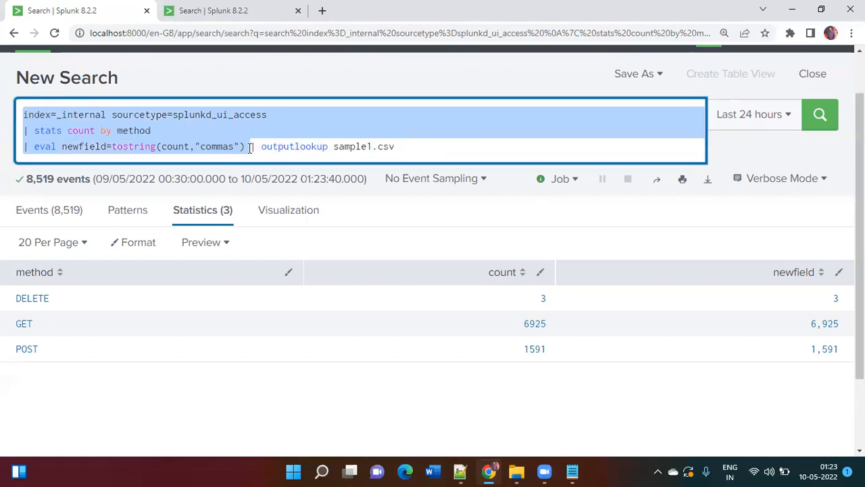
In the duplicated tab, change the inputlookup file to sample1.csv, run it and return to the original search tab
click(238, 8)
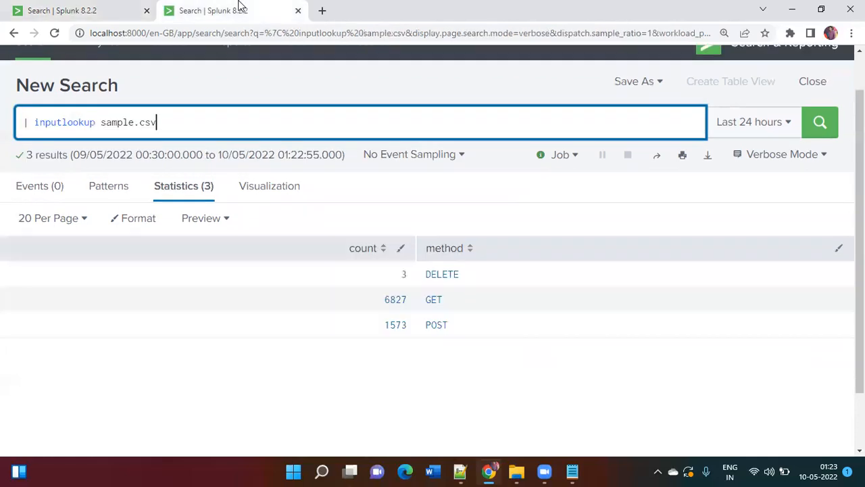
click(134, 123)
text(1)
key(Return)
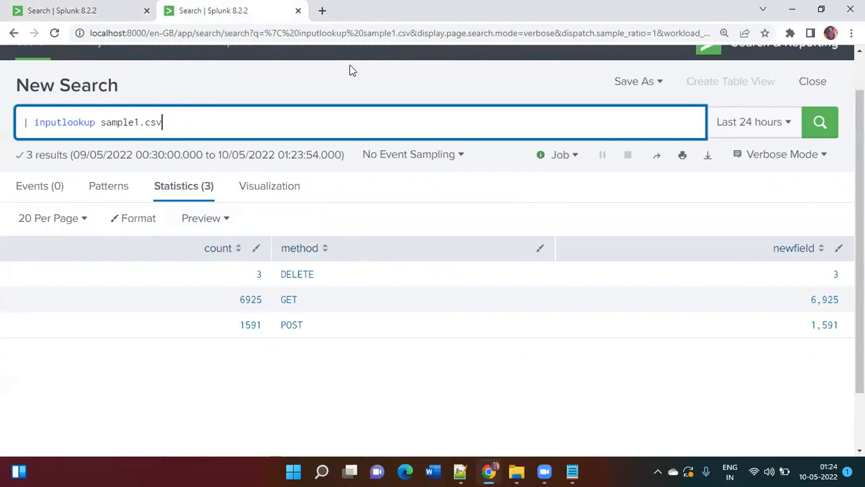
click(108, 10)
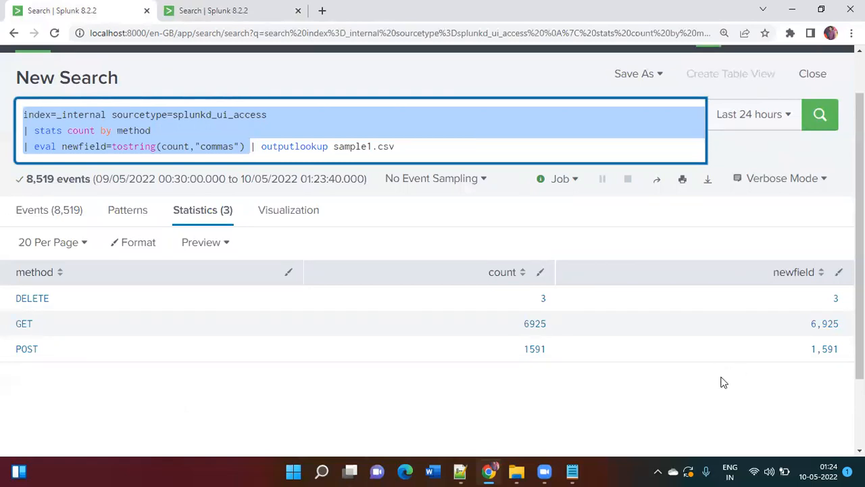
click(753, 404)
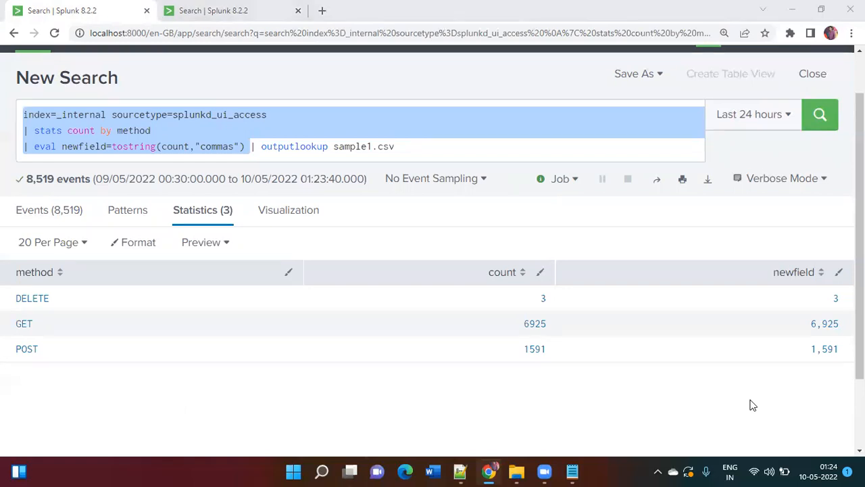